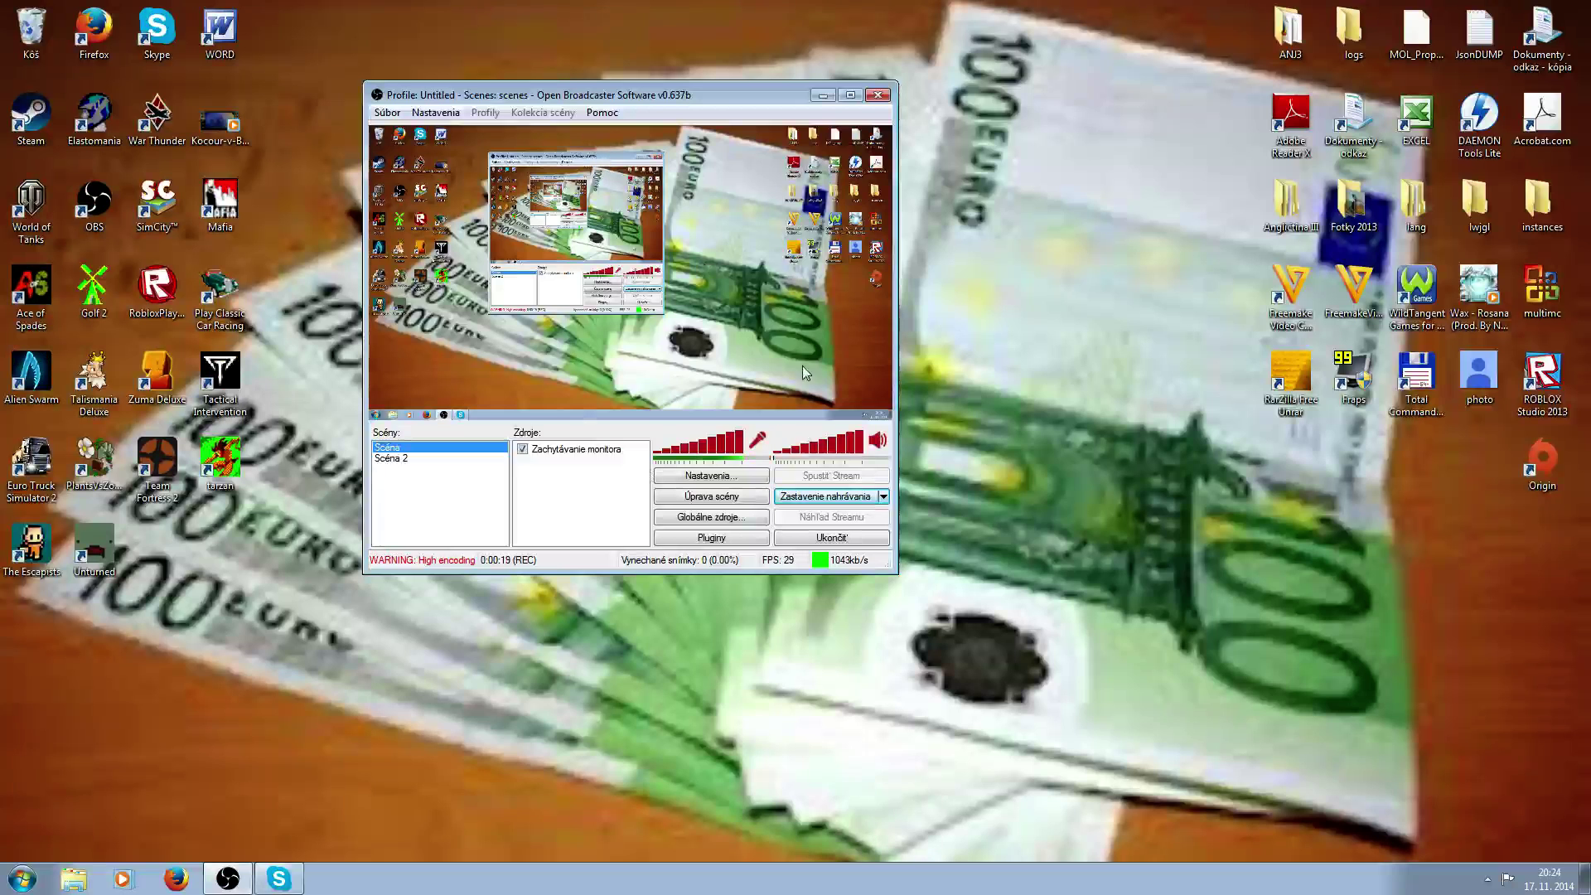
Open the settings and examine the general, encoding (Enkódovanie) and broadcast (Nastavenie vysielania) options.
click(710, 474)
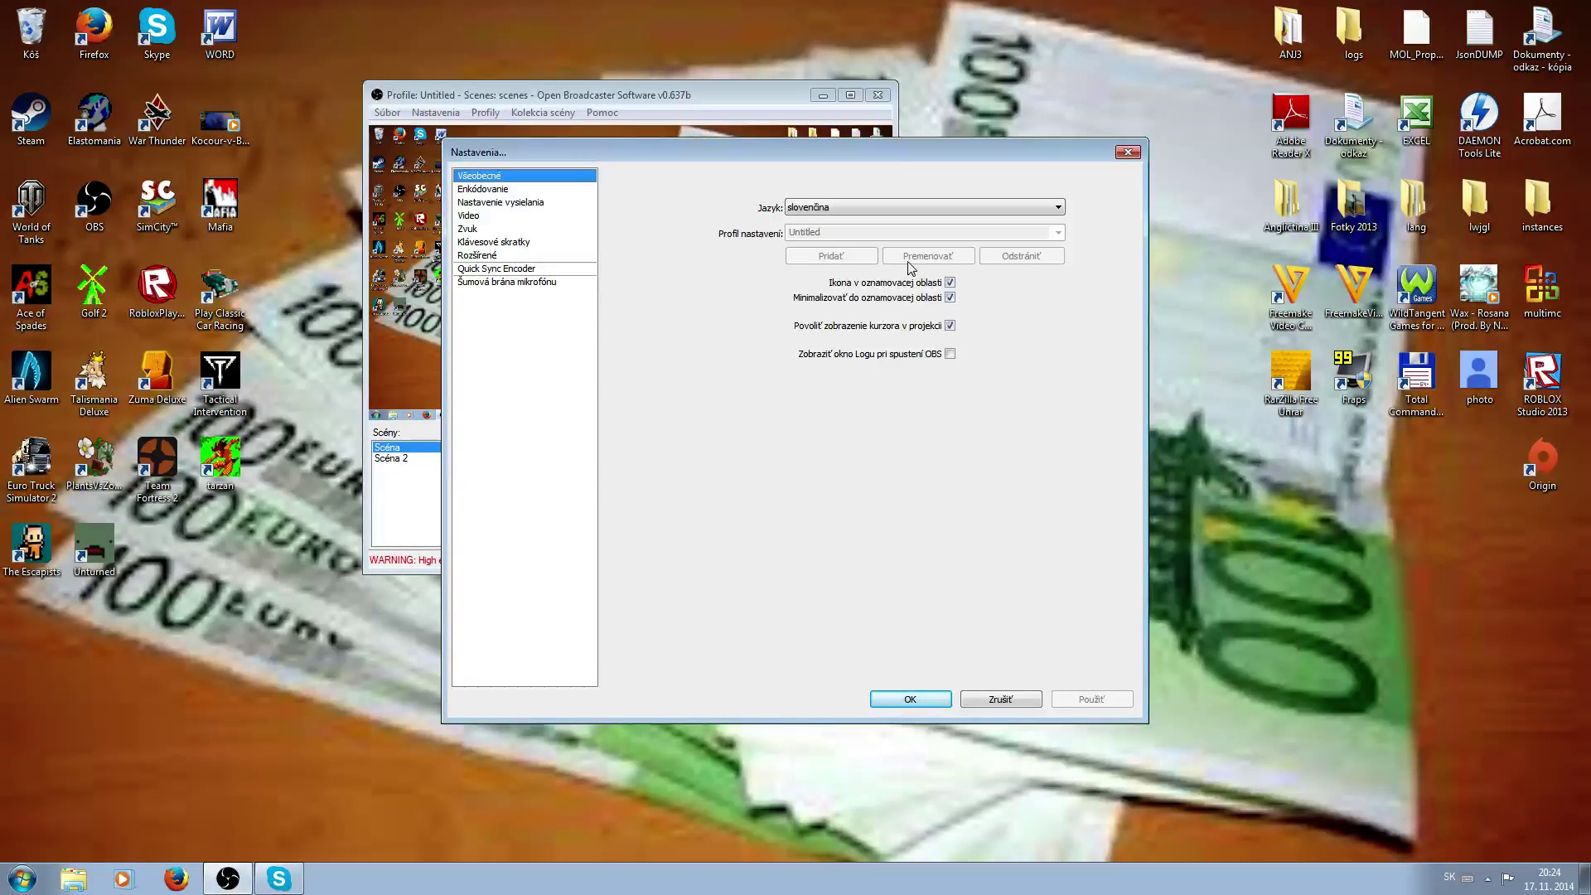
click(512, 190)
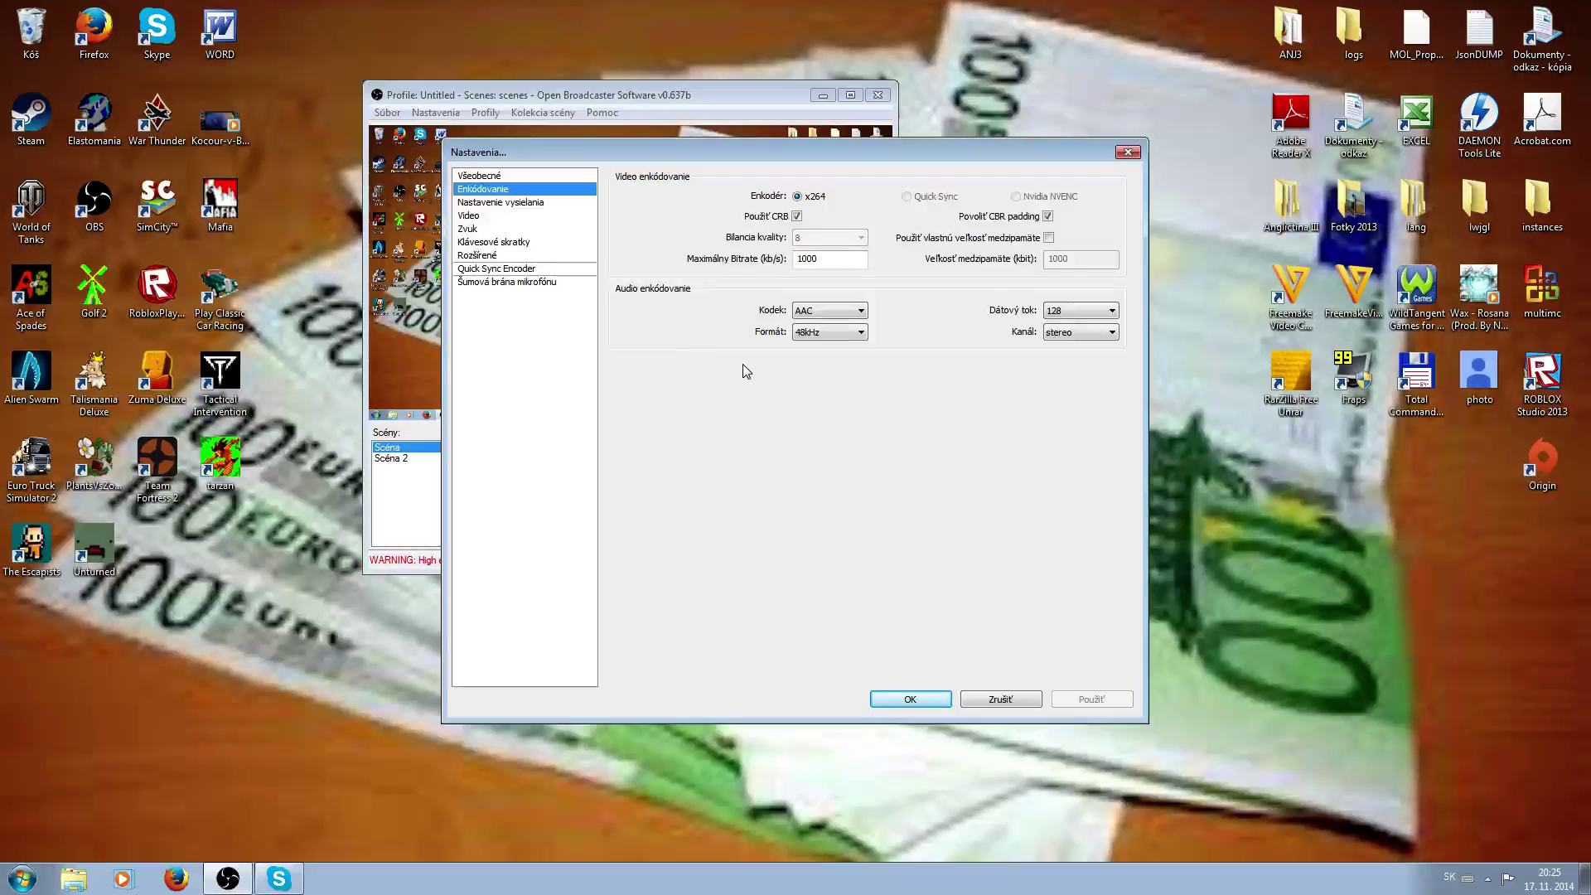
click(483, 203)
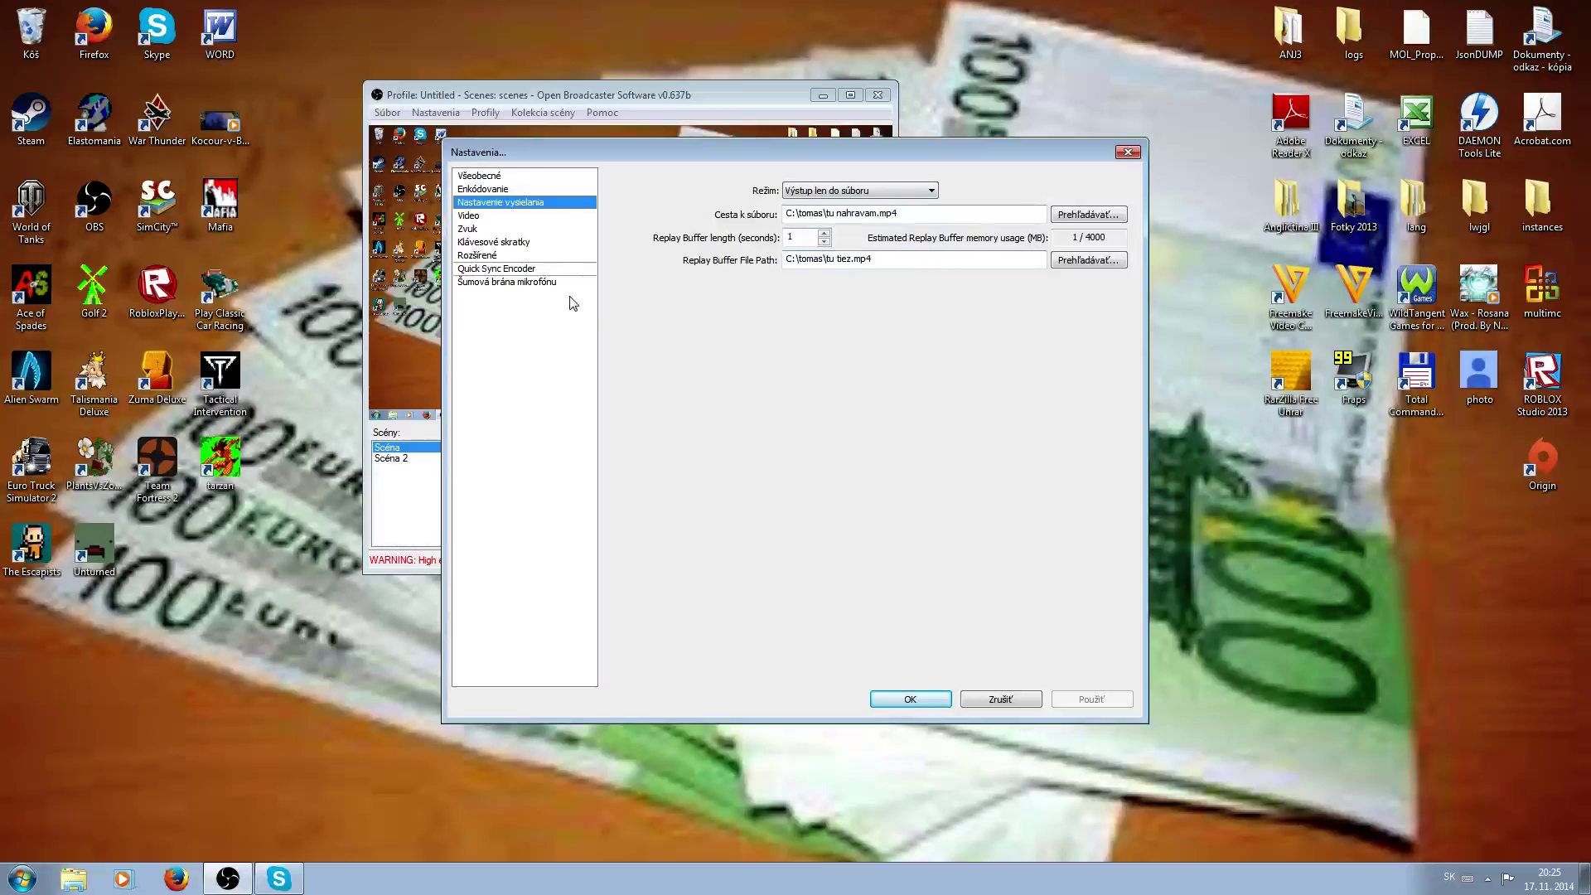
Compare the Live Stream and Výstup len do súboru modes in the broadcast settings, and switch to the video settings without saving.
click(860, 191)
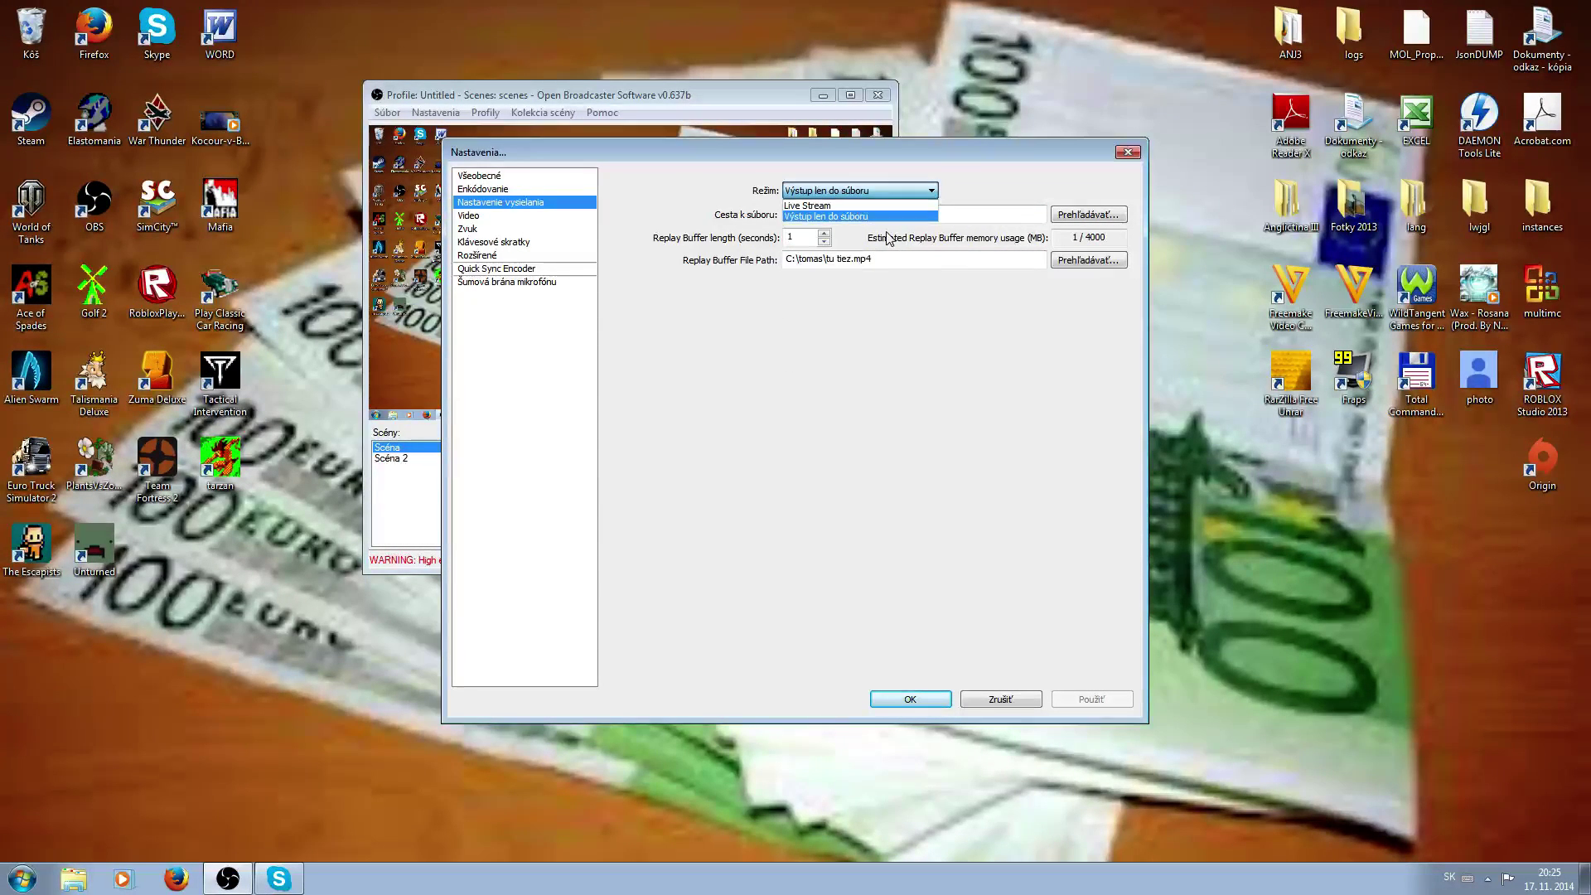
click(852, 217)
click(838, 192)
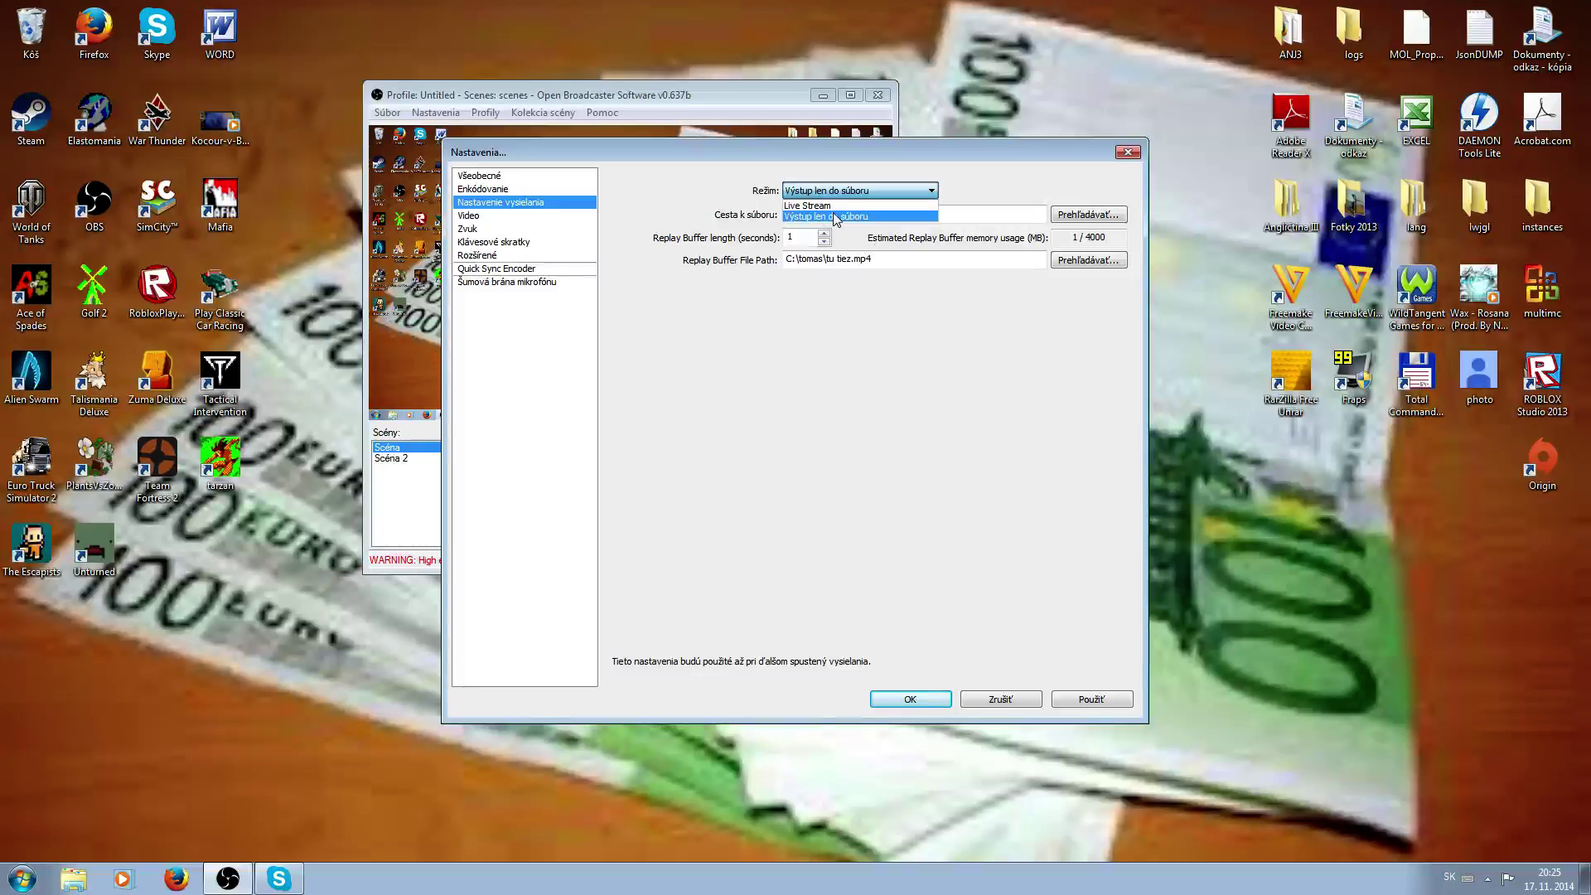
click(849, 217)
click(853, 191)
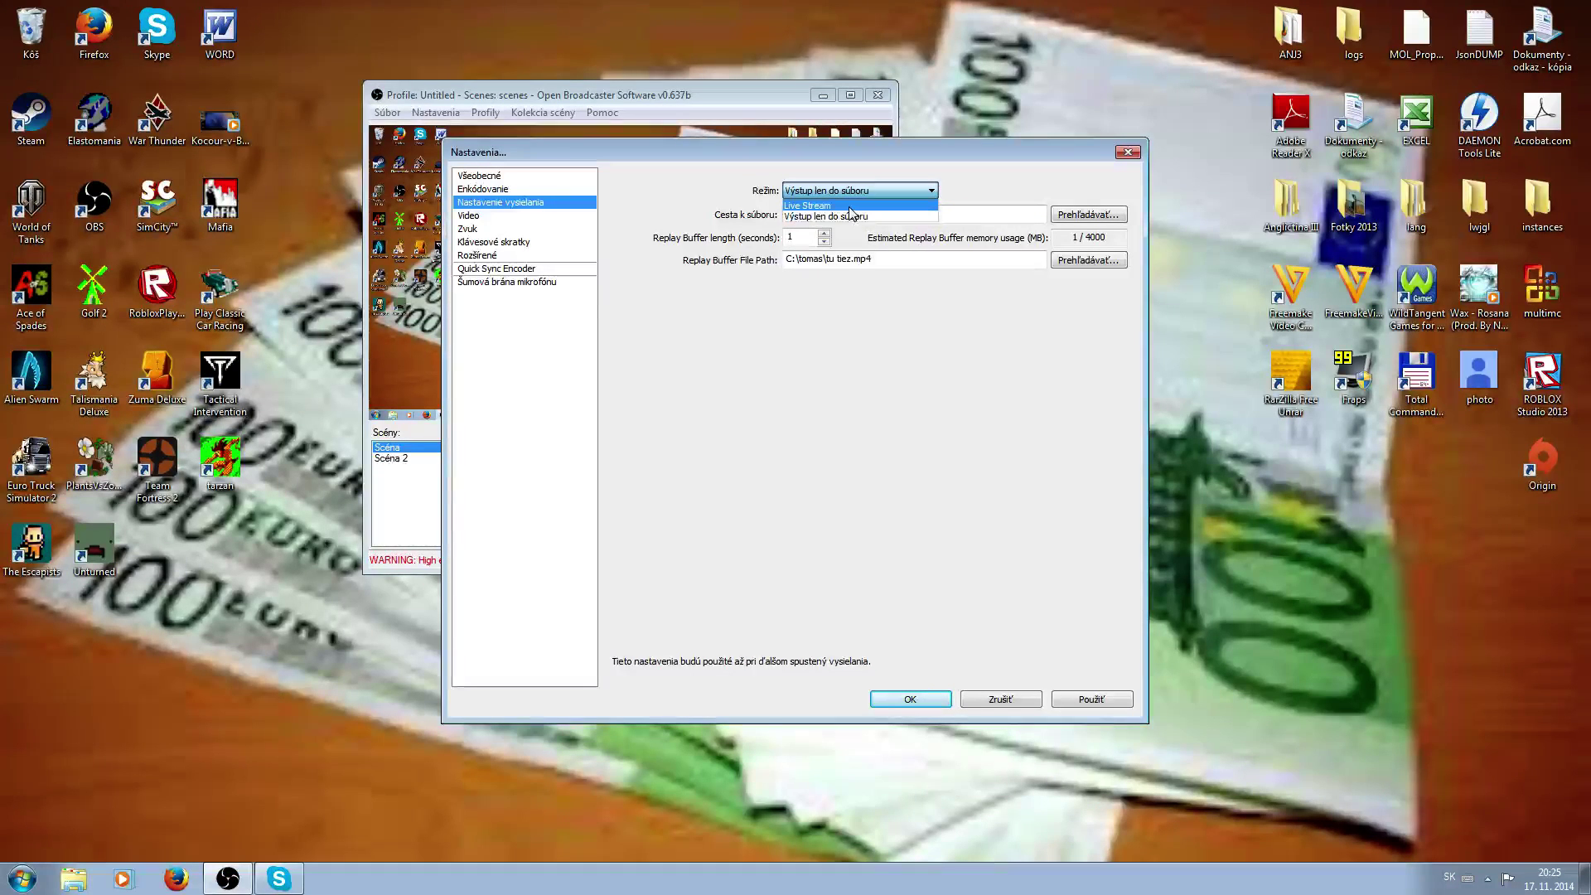
click(853, 205)
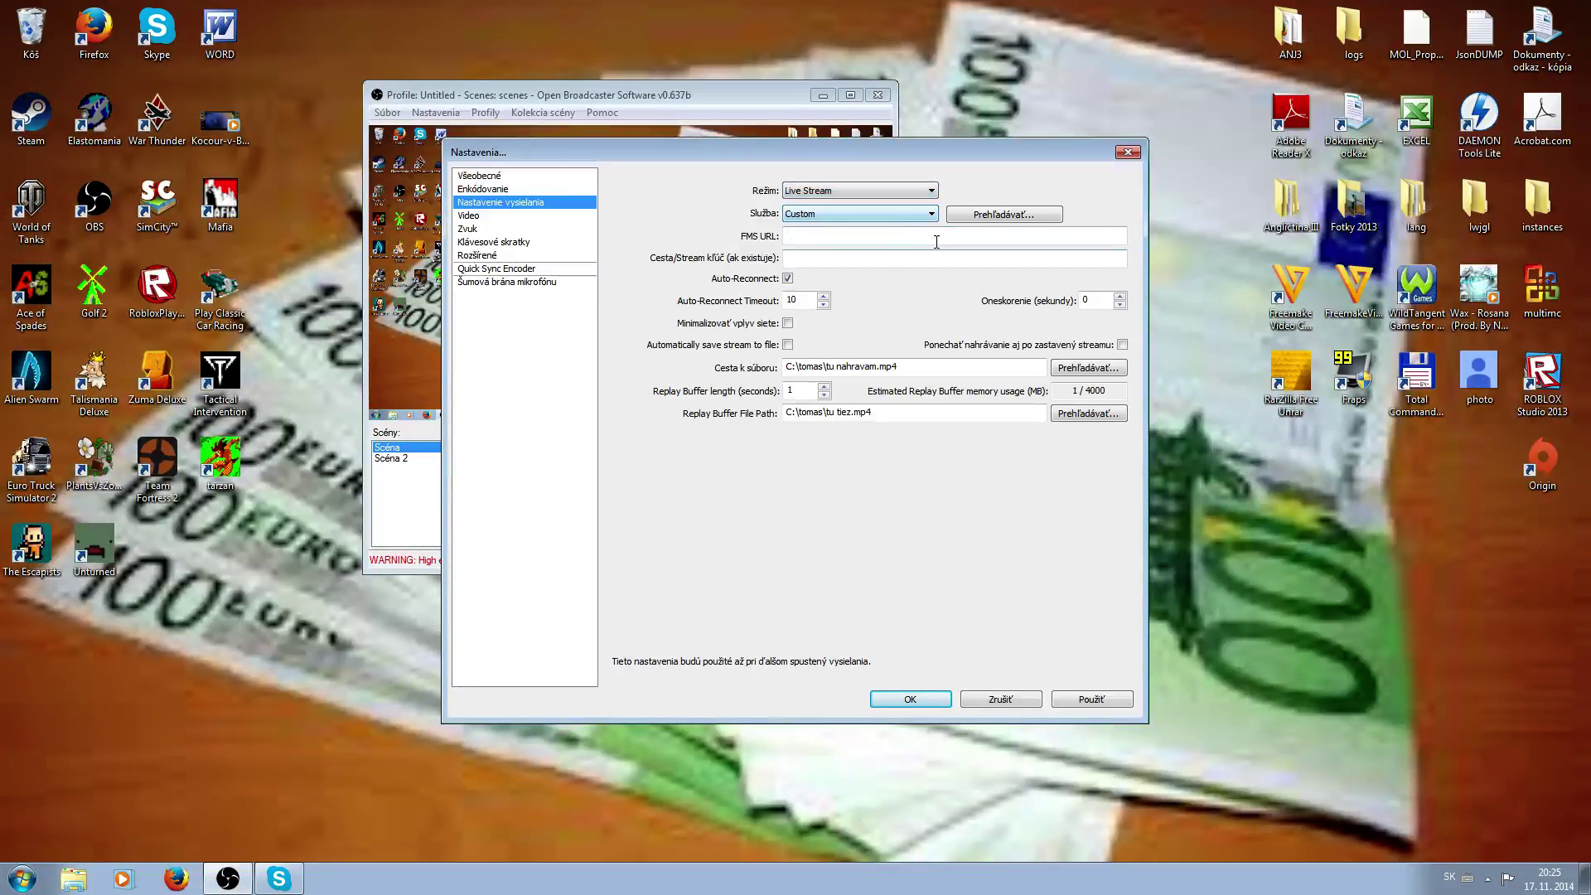
click(866, 191)
click(858, 218)
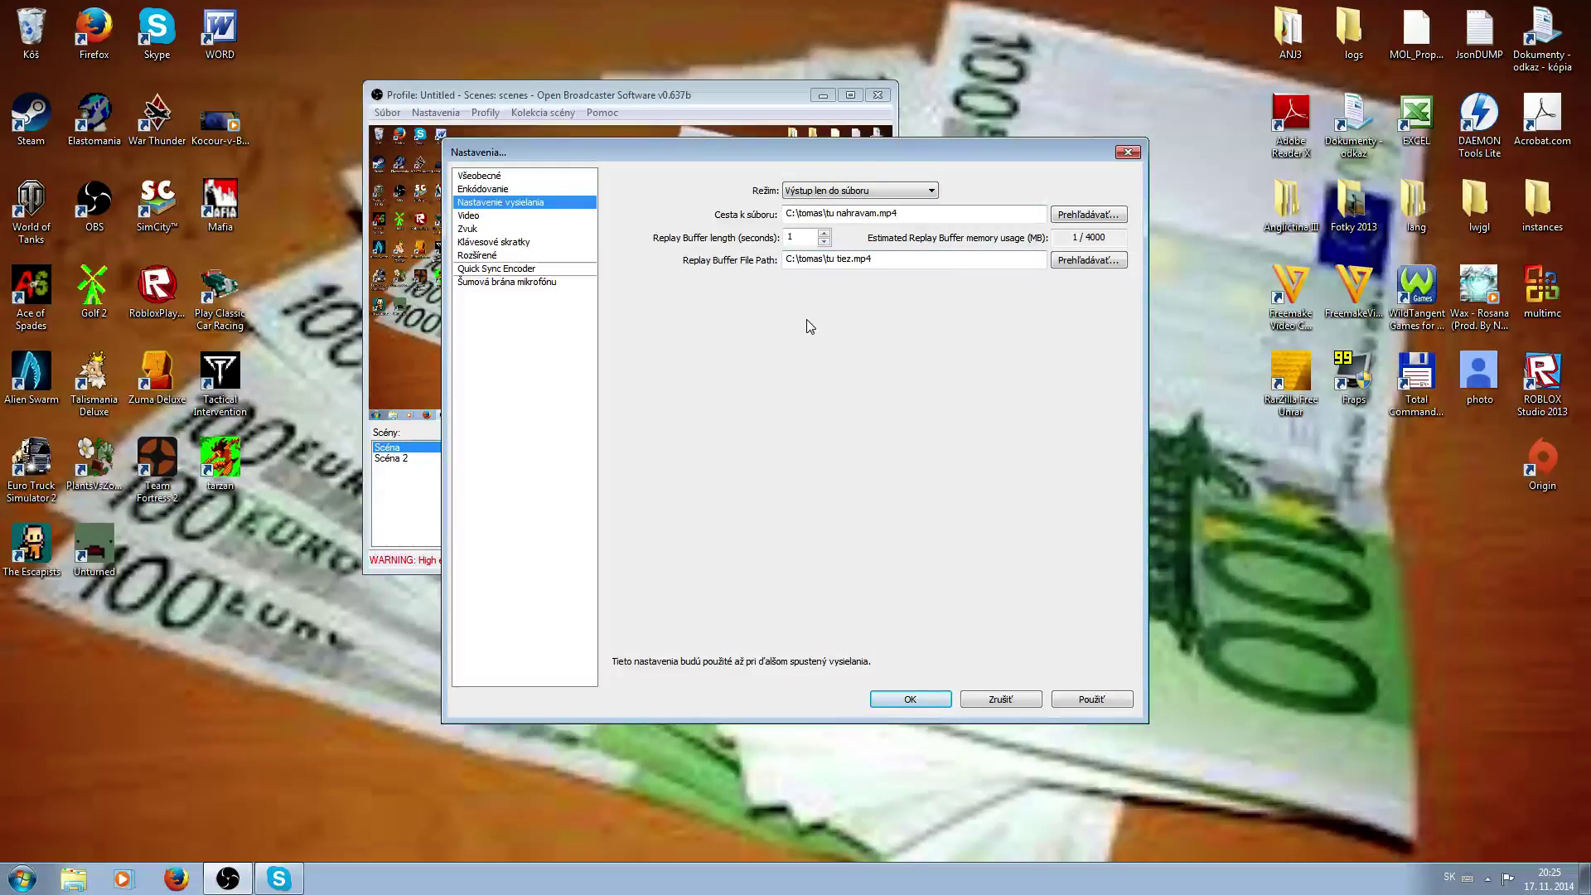
click(483, 217)
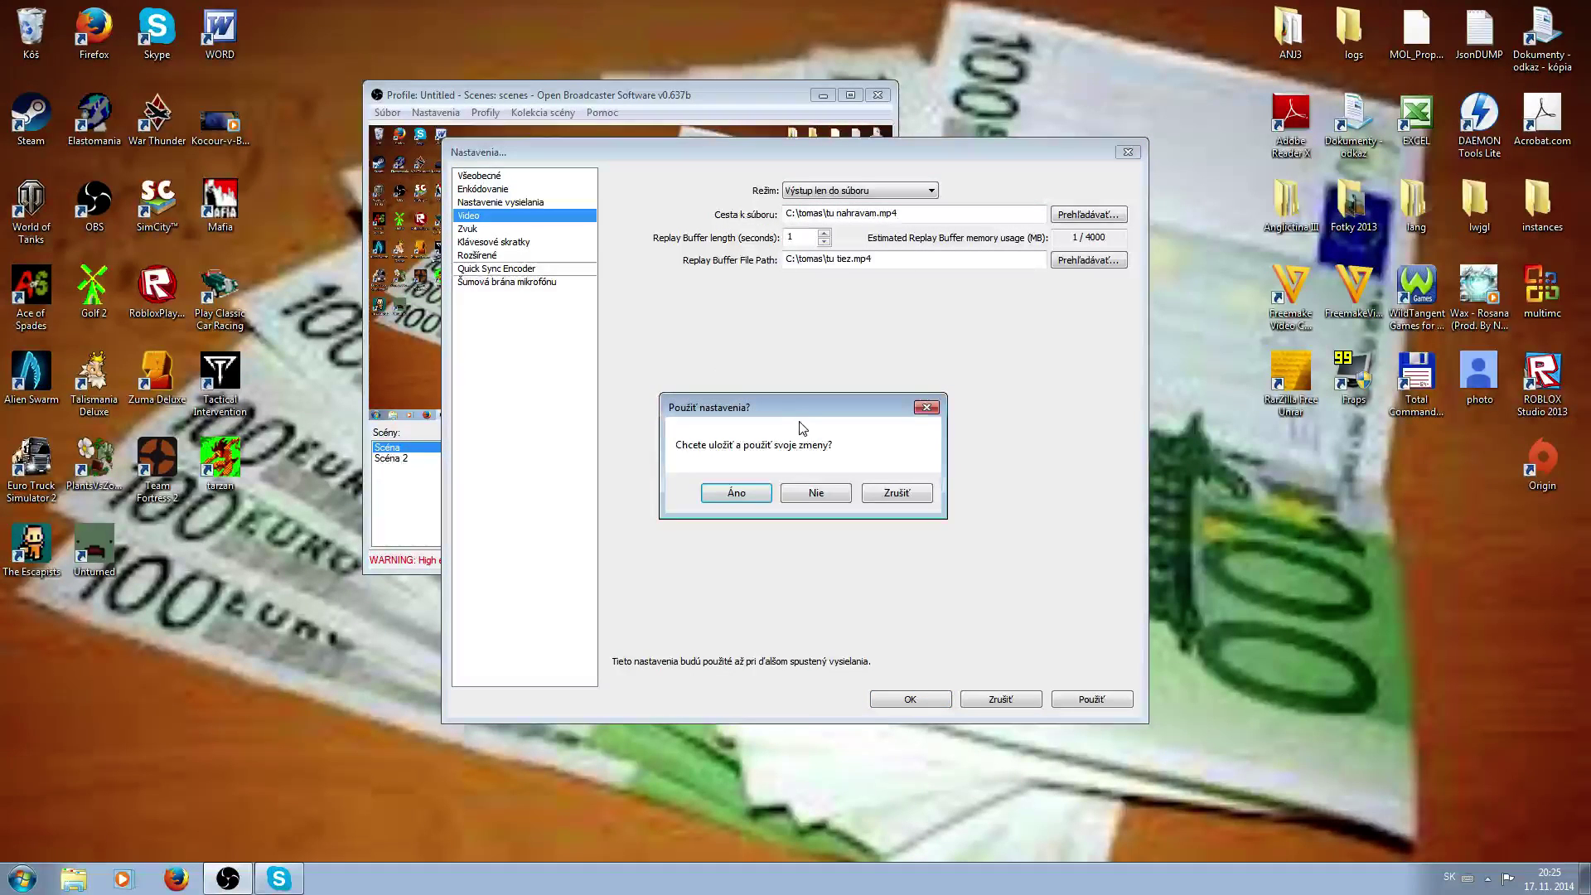
click(826, 493)
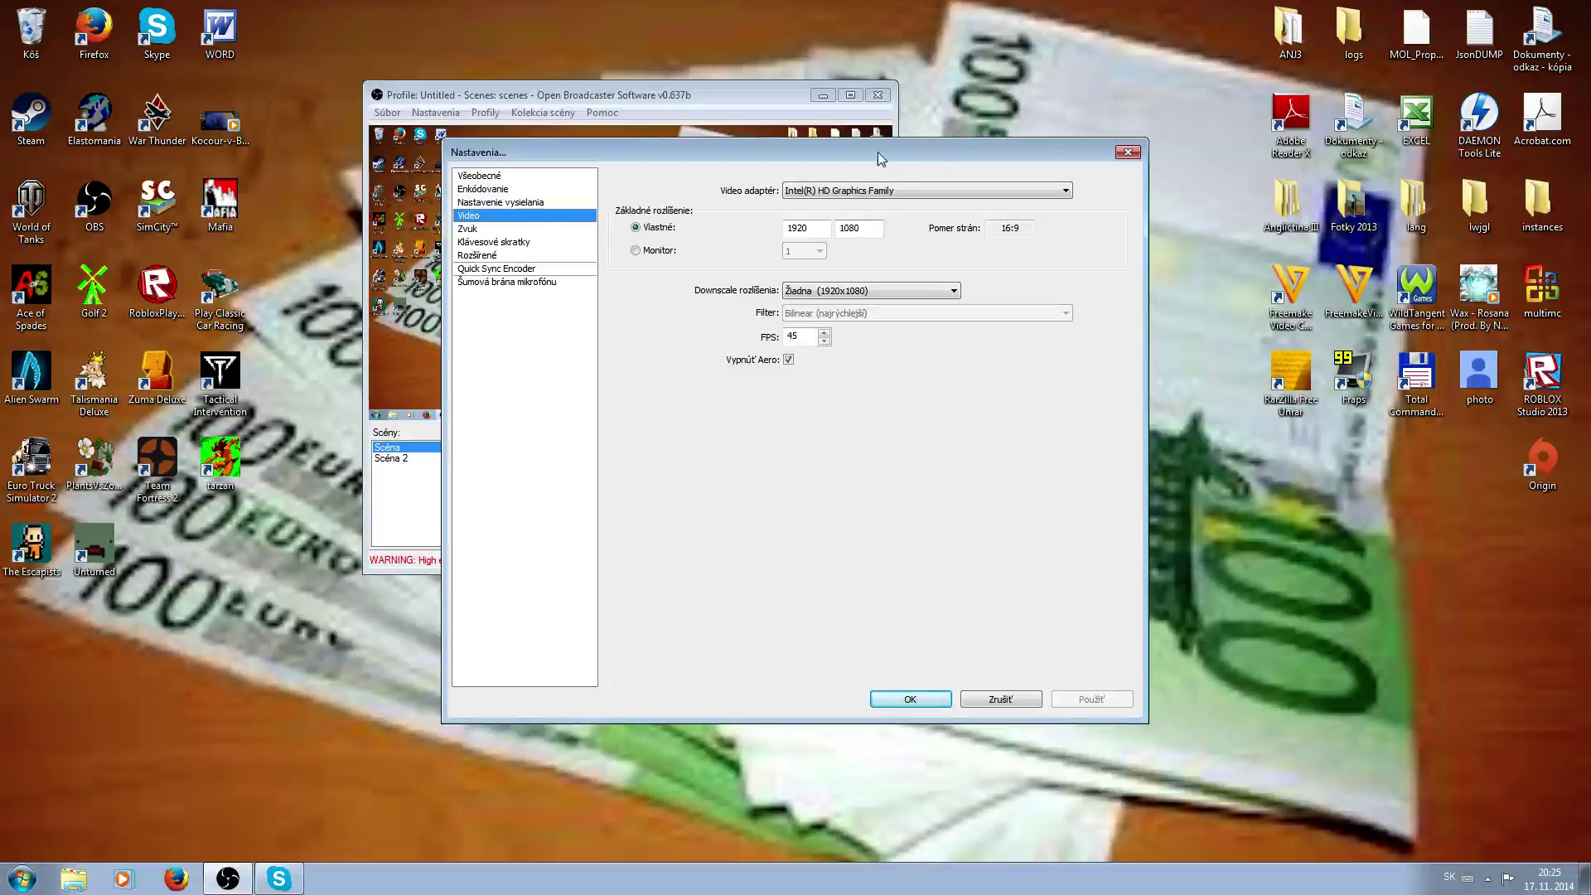
Review the video adapter, base resolution and downscale options, and switch to the sound settings without saving.
click(802, 191)
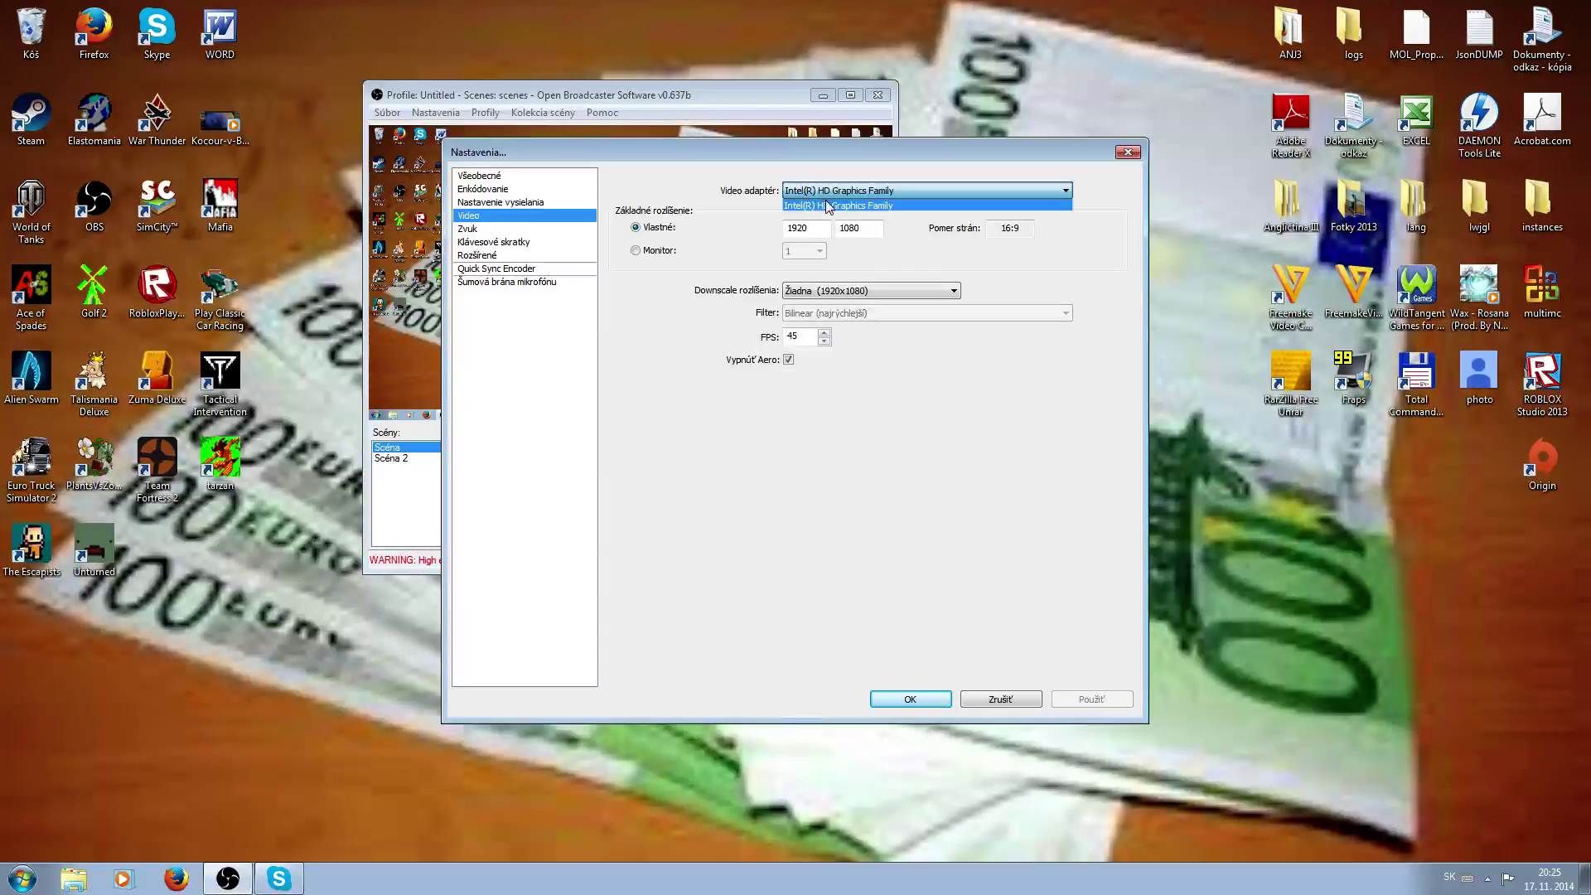
click(827, 205)
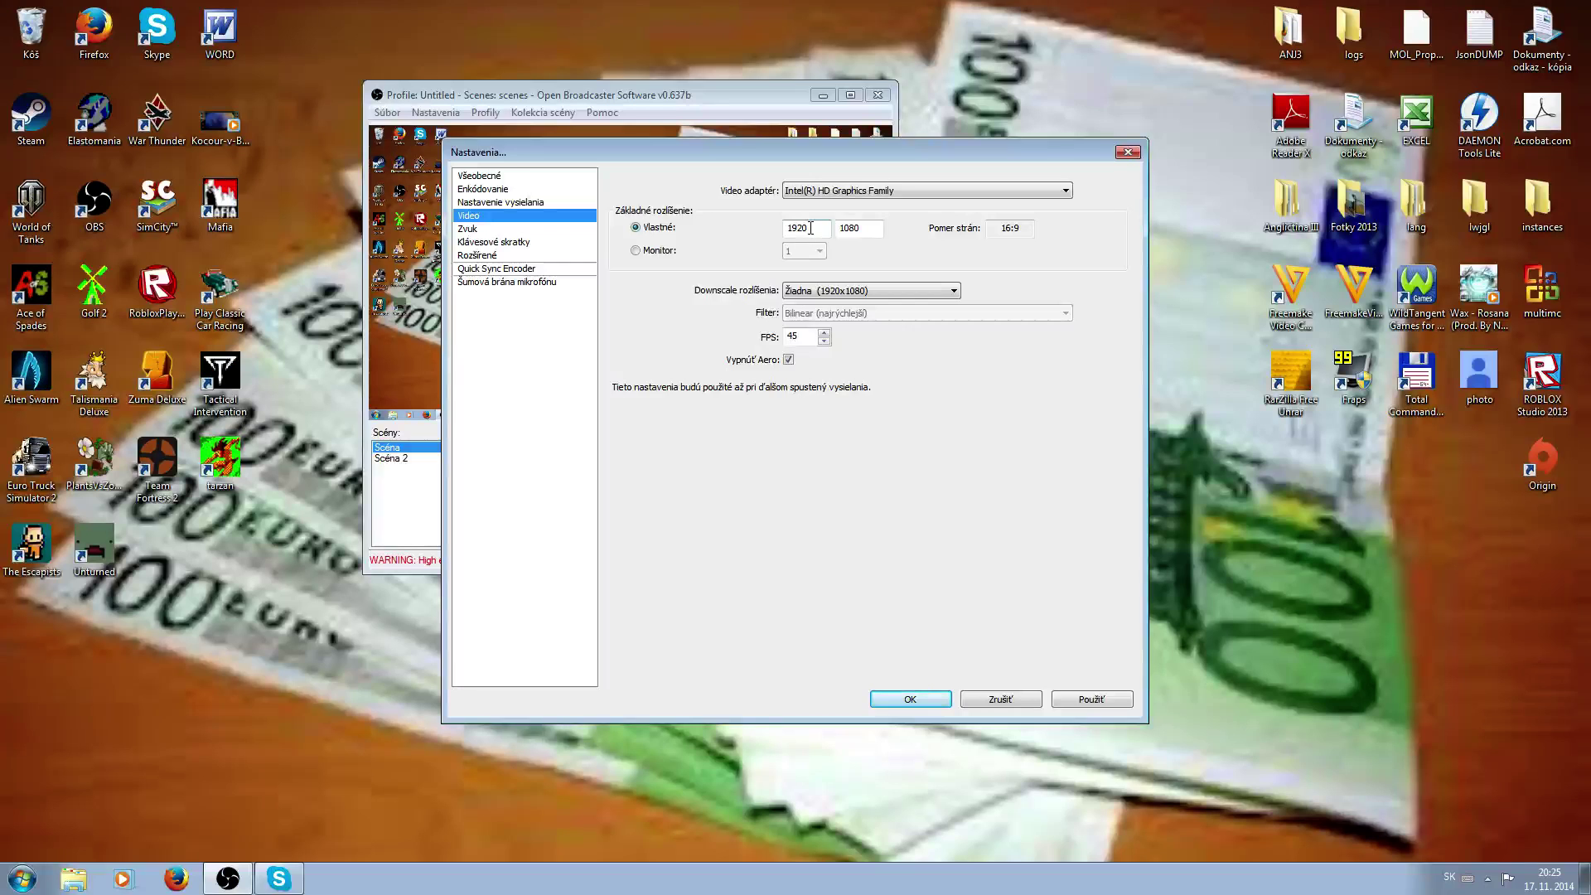
click(858, 230)
drag(1006, 228, 1050, 224)
click(819, 298)
click(840, 307)
click(481, 230)
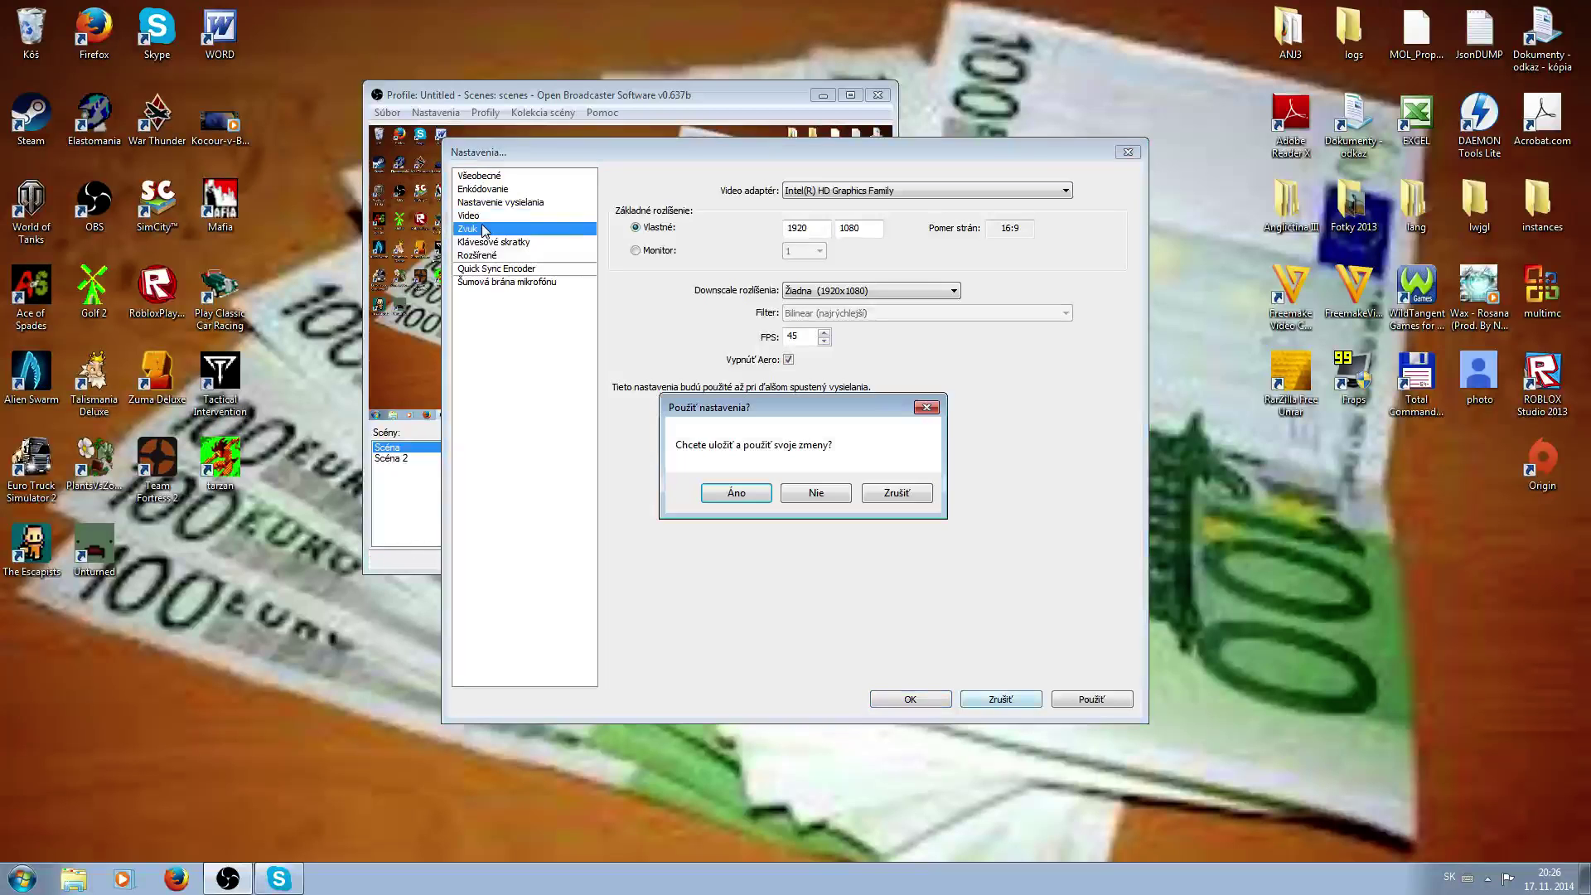
click(816, 494)
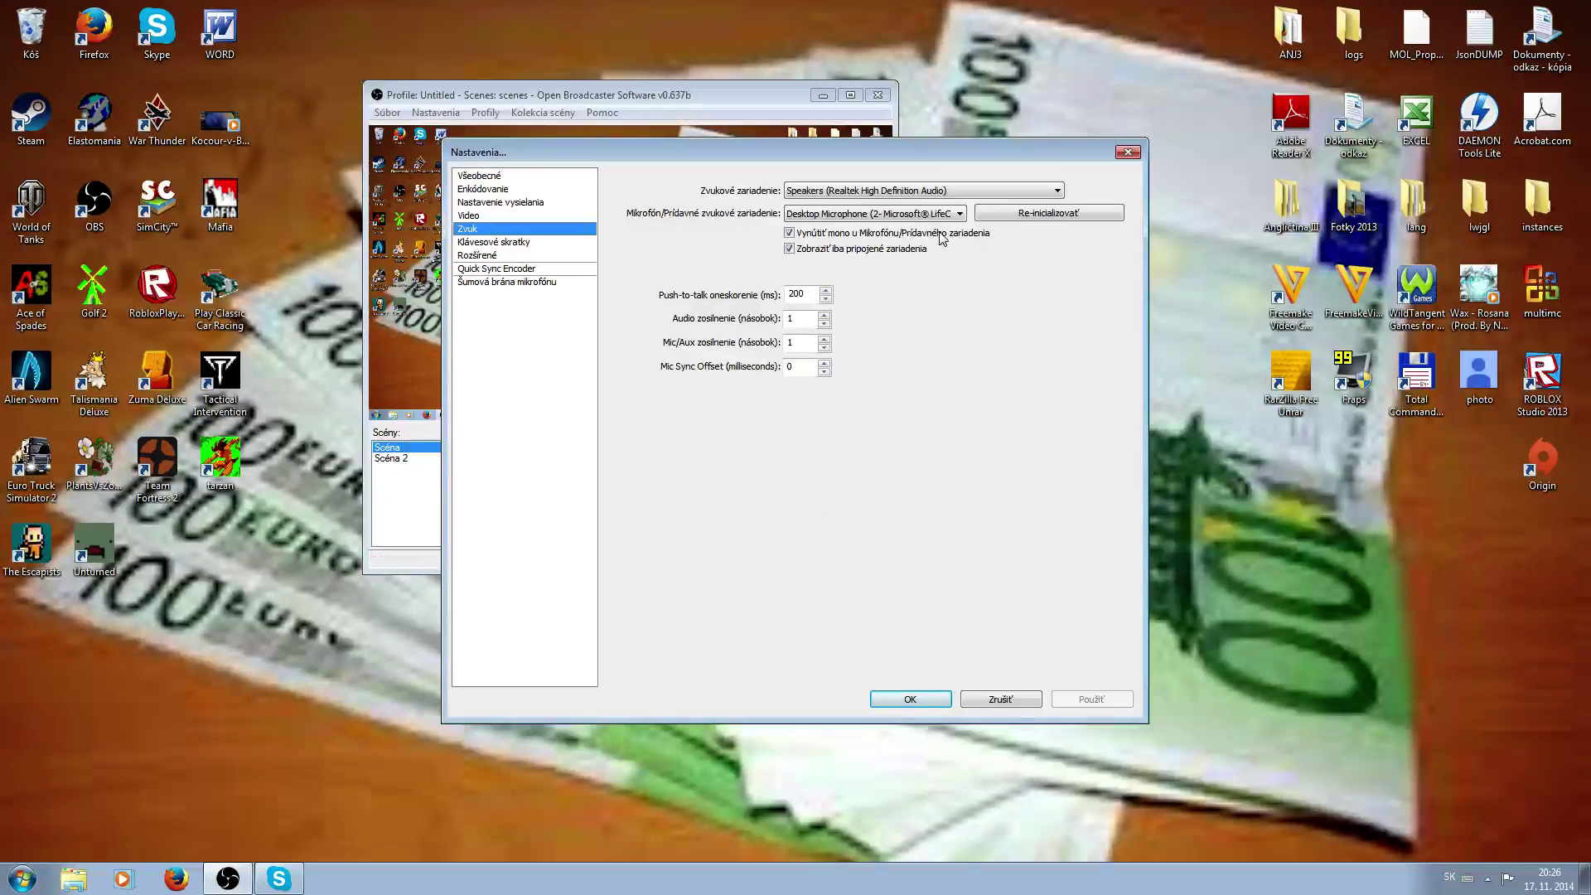
Choose Speakers (Realtek High Definition Audio) as the sound device and the Microsoft LifeCam Desktop Microphone as the microphone.
click(916, 191)
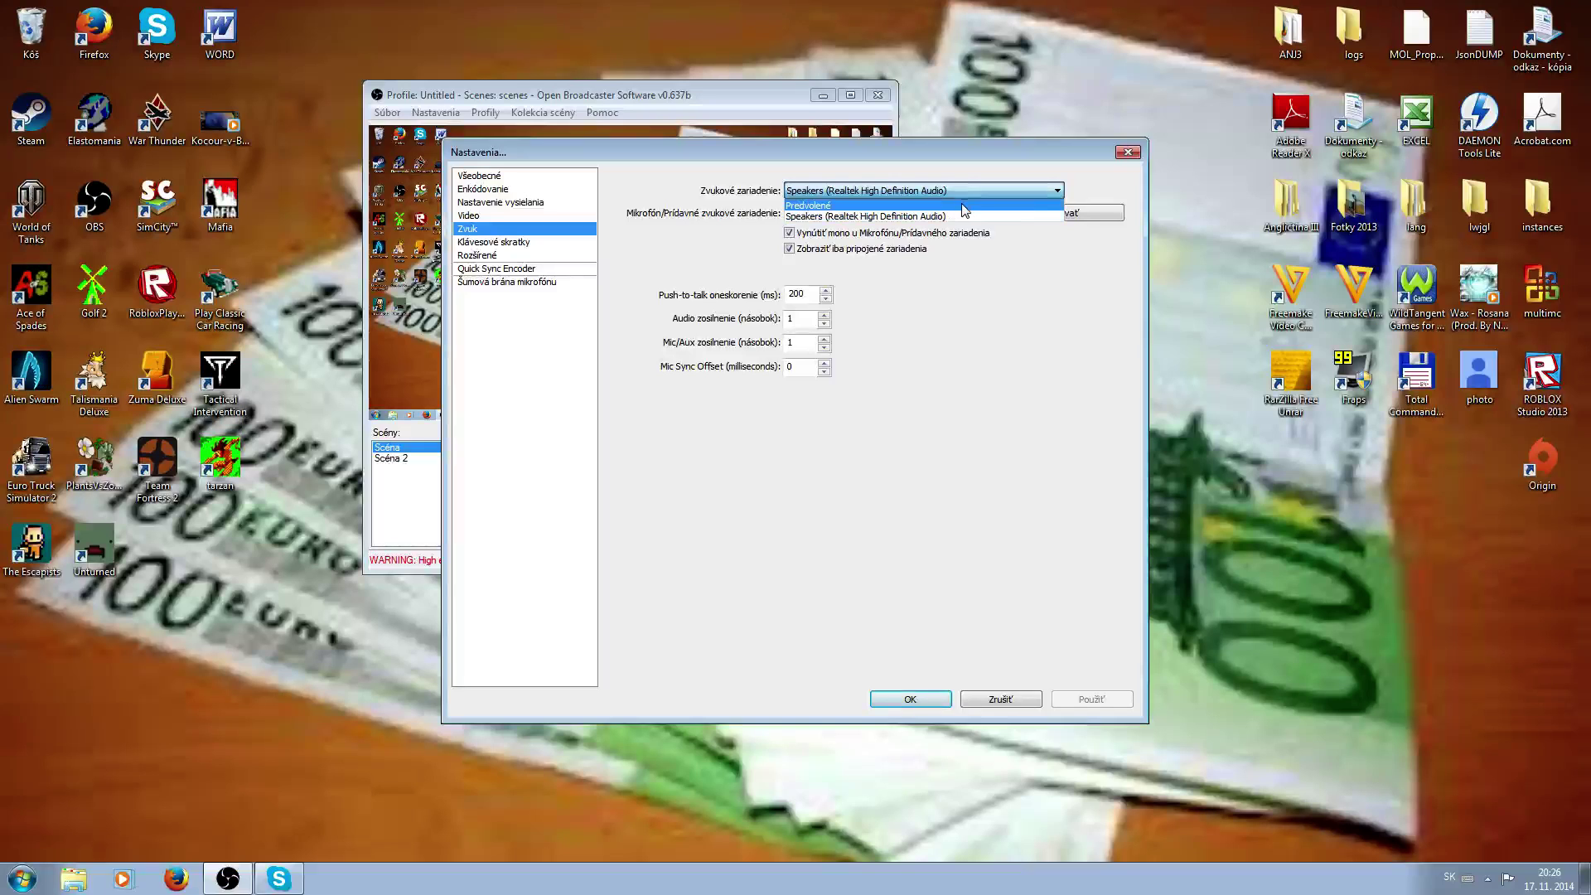
click(1002, 215)
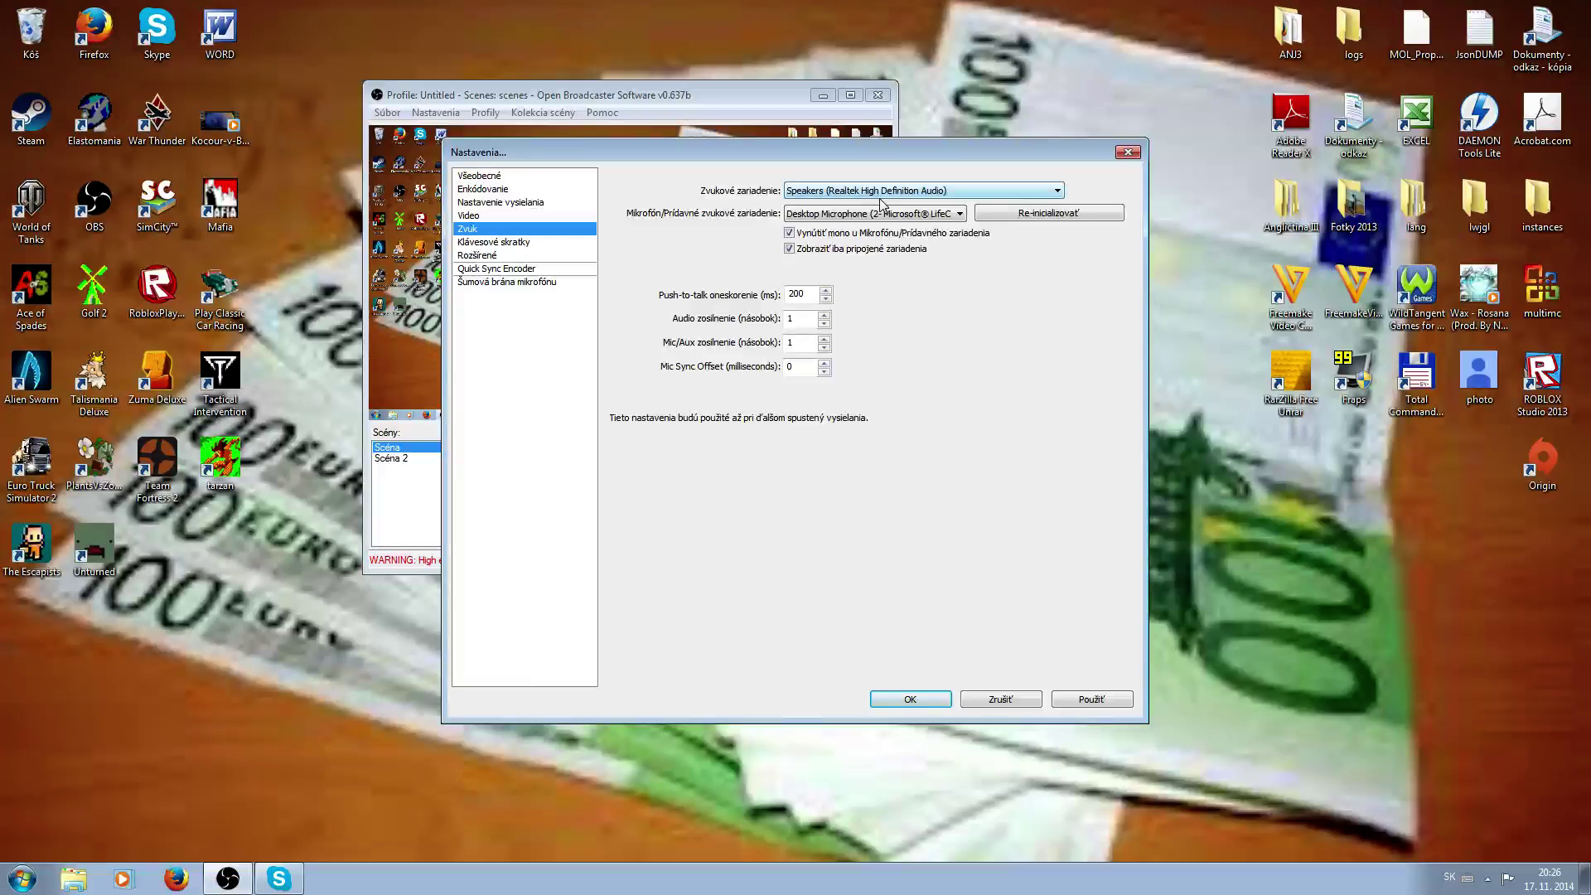
click(880, 192)
click(959, 215)
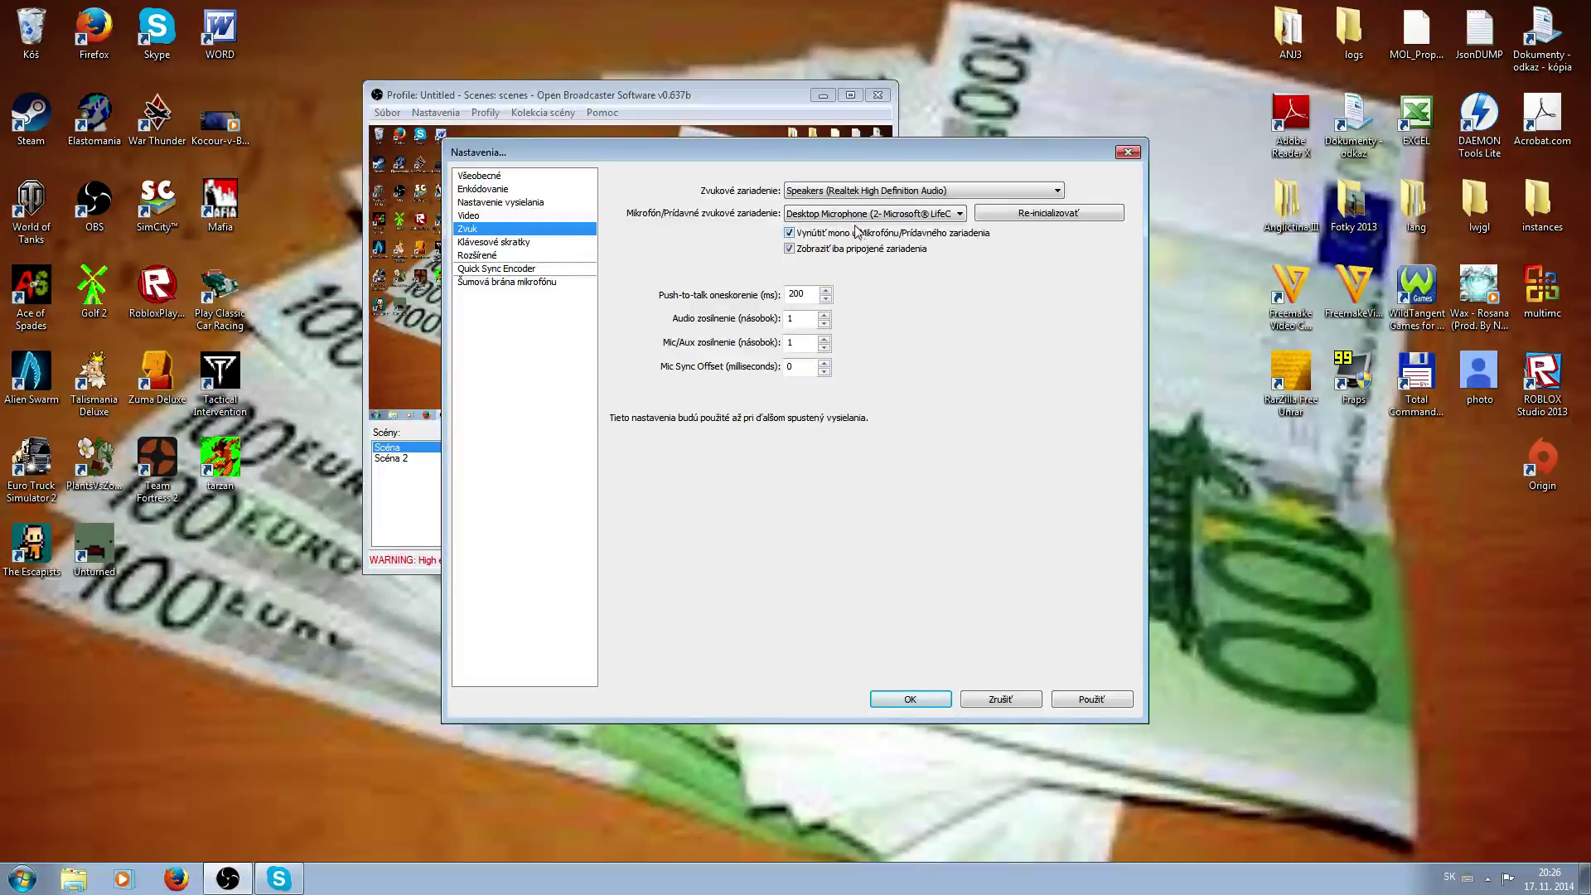
click(817, 217)
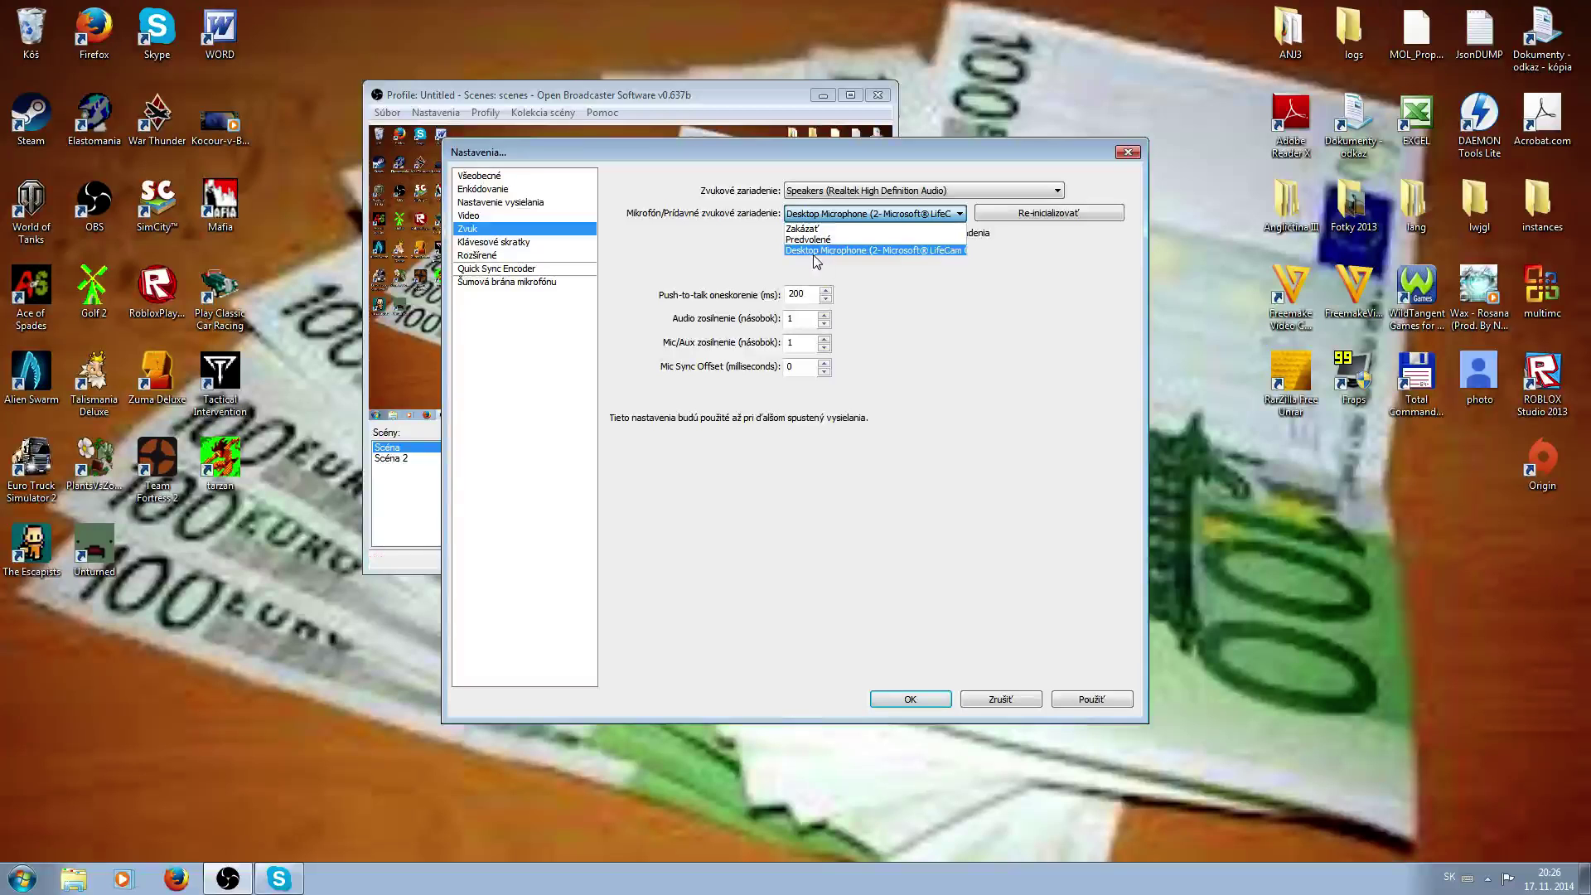
click(883, 249)
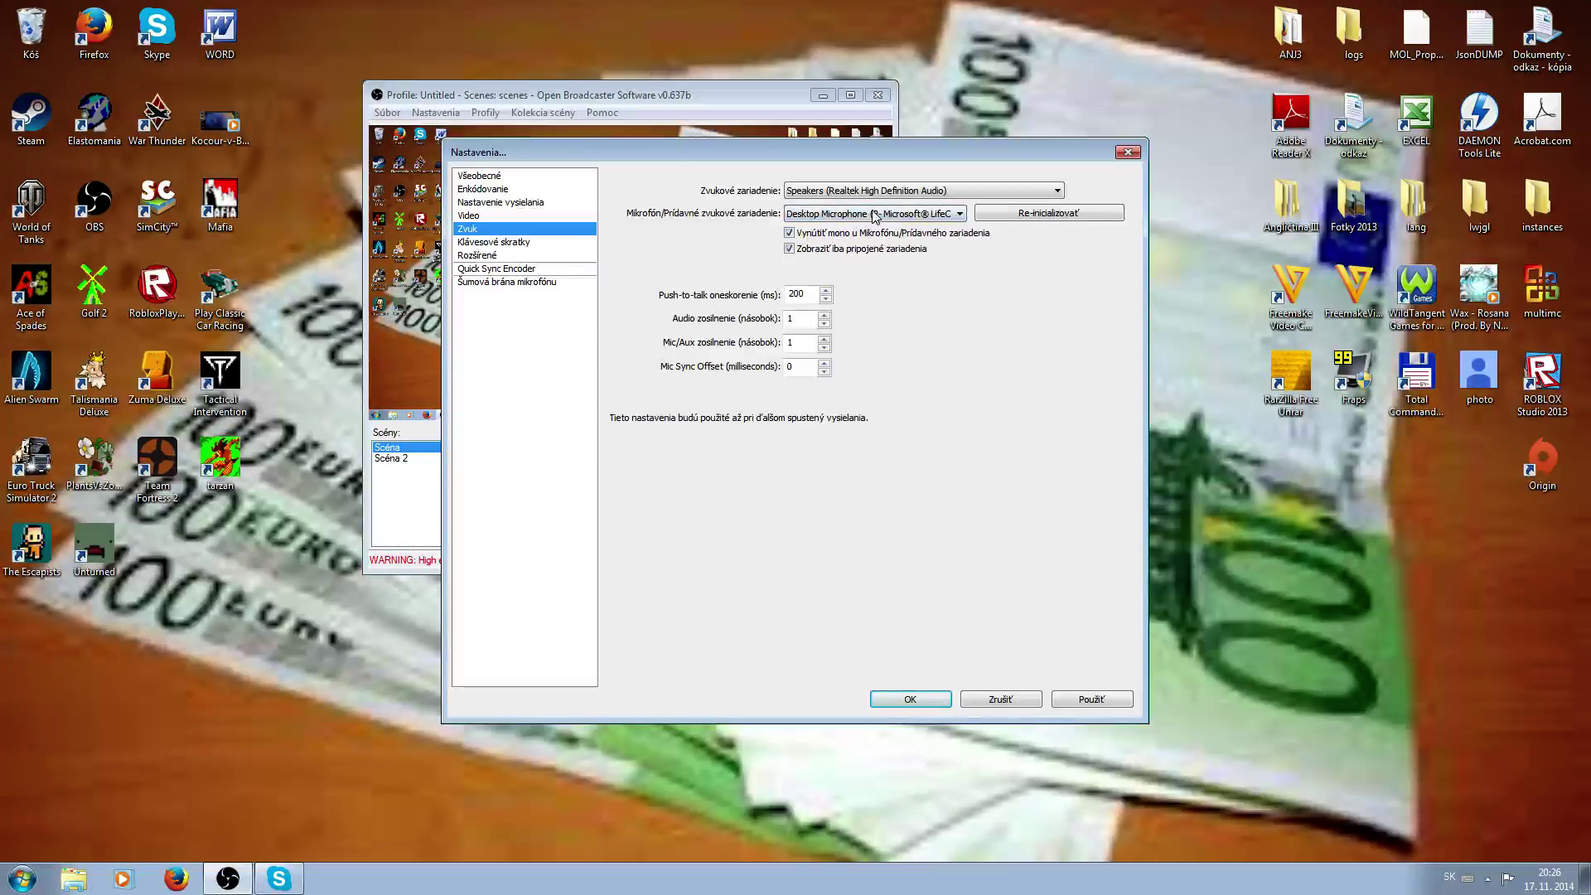
click(945, 217)
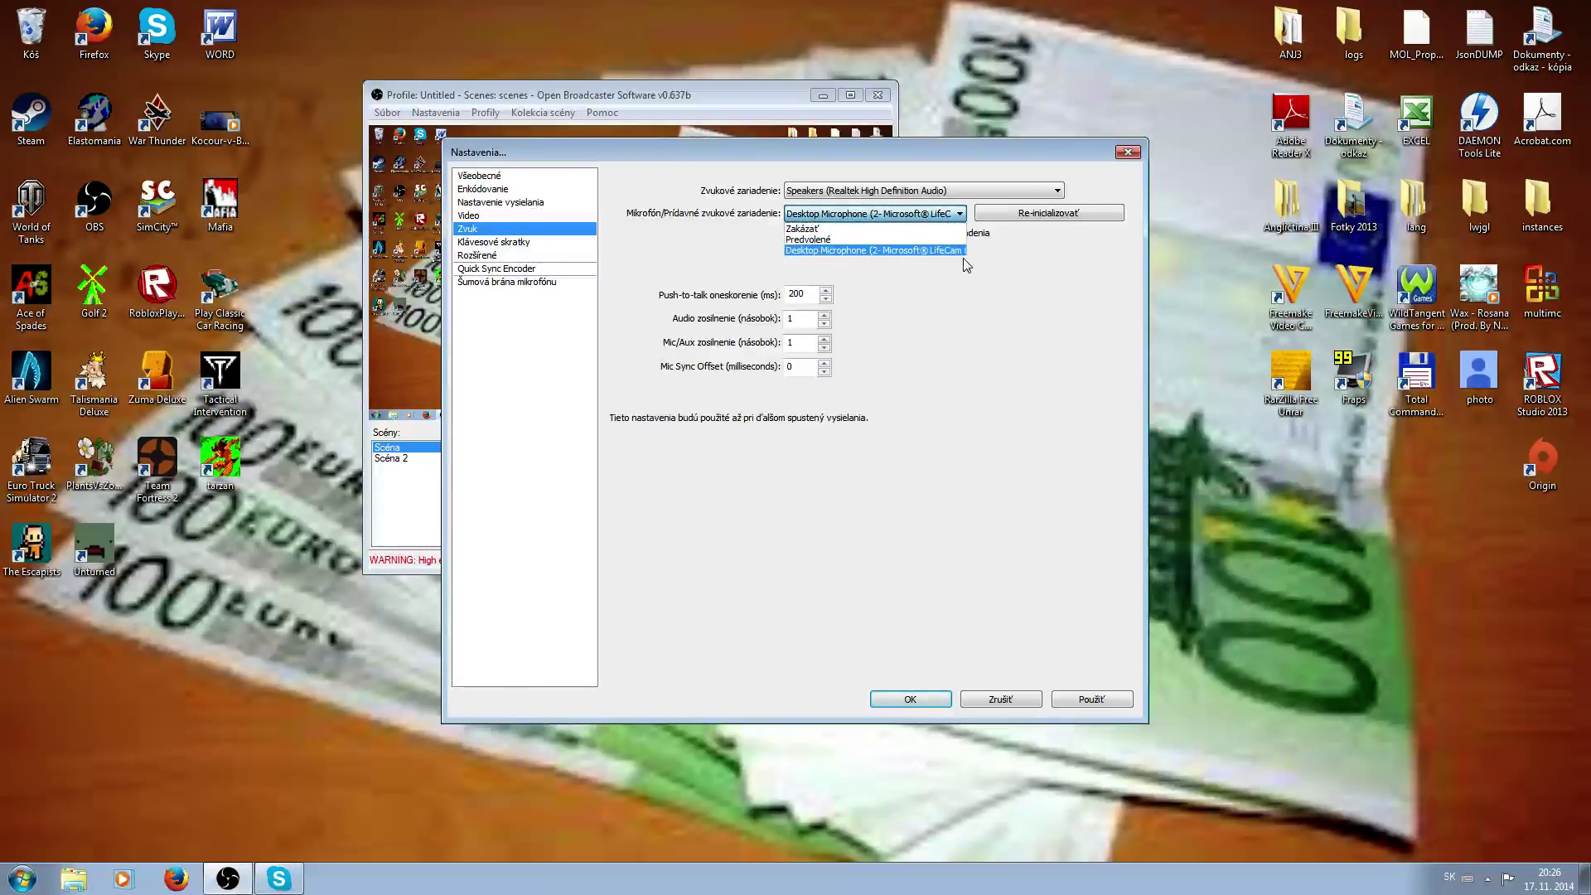
click(881, 251)
Re-initialize the microphone device, set the Mic/Aux boost to 2 and apply the sound settings.
click(1077, 213)
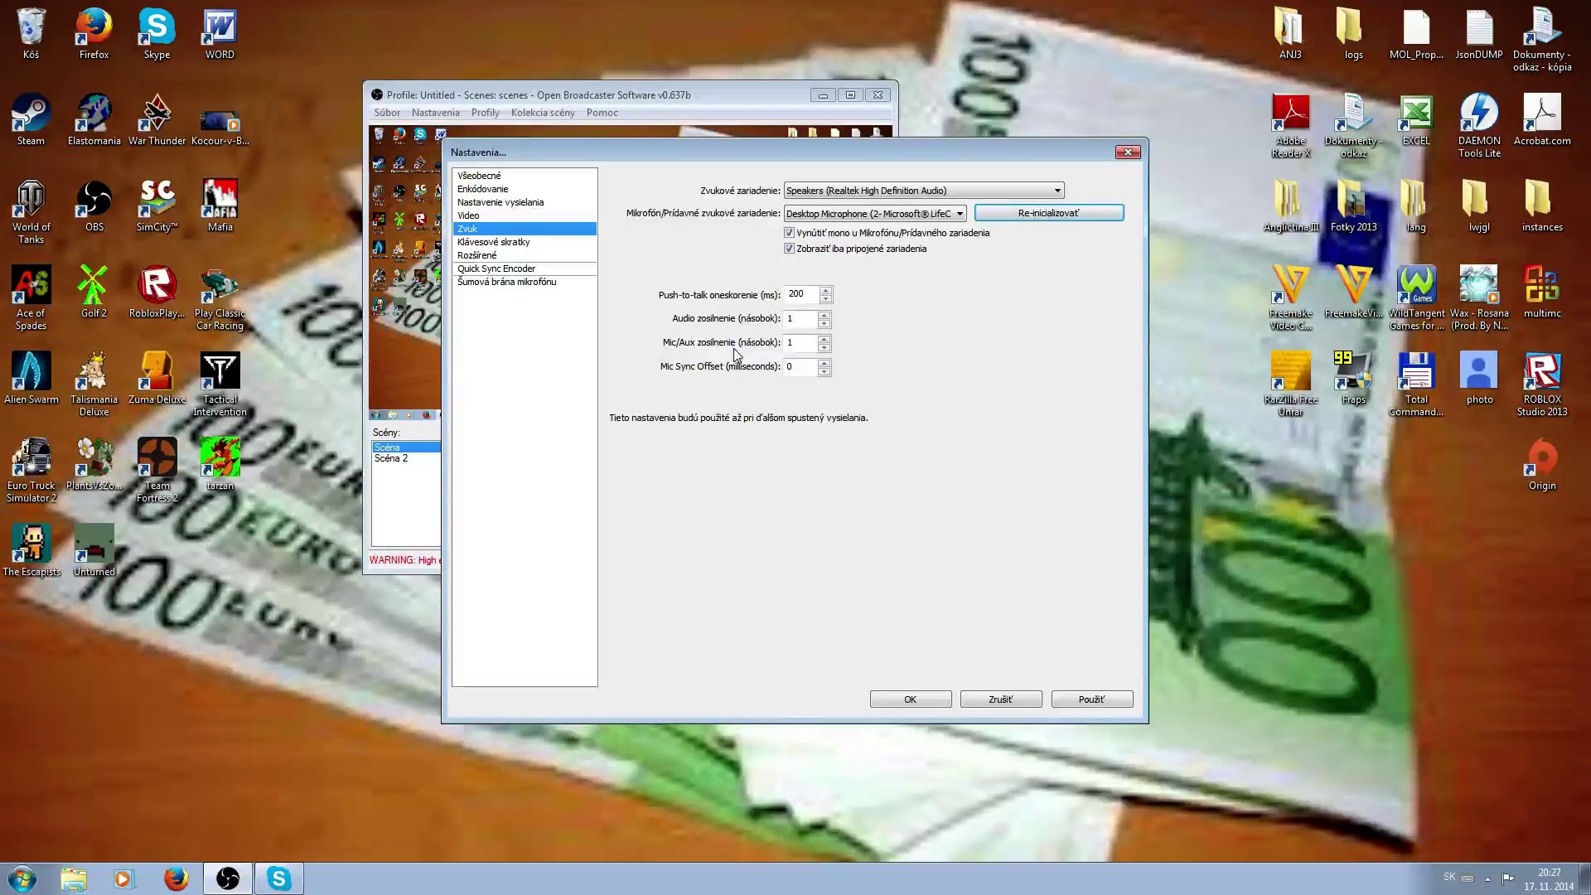
click(825, 339)
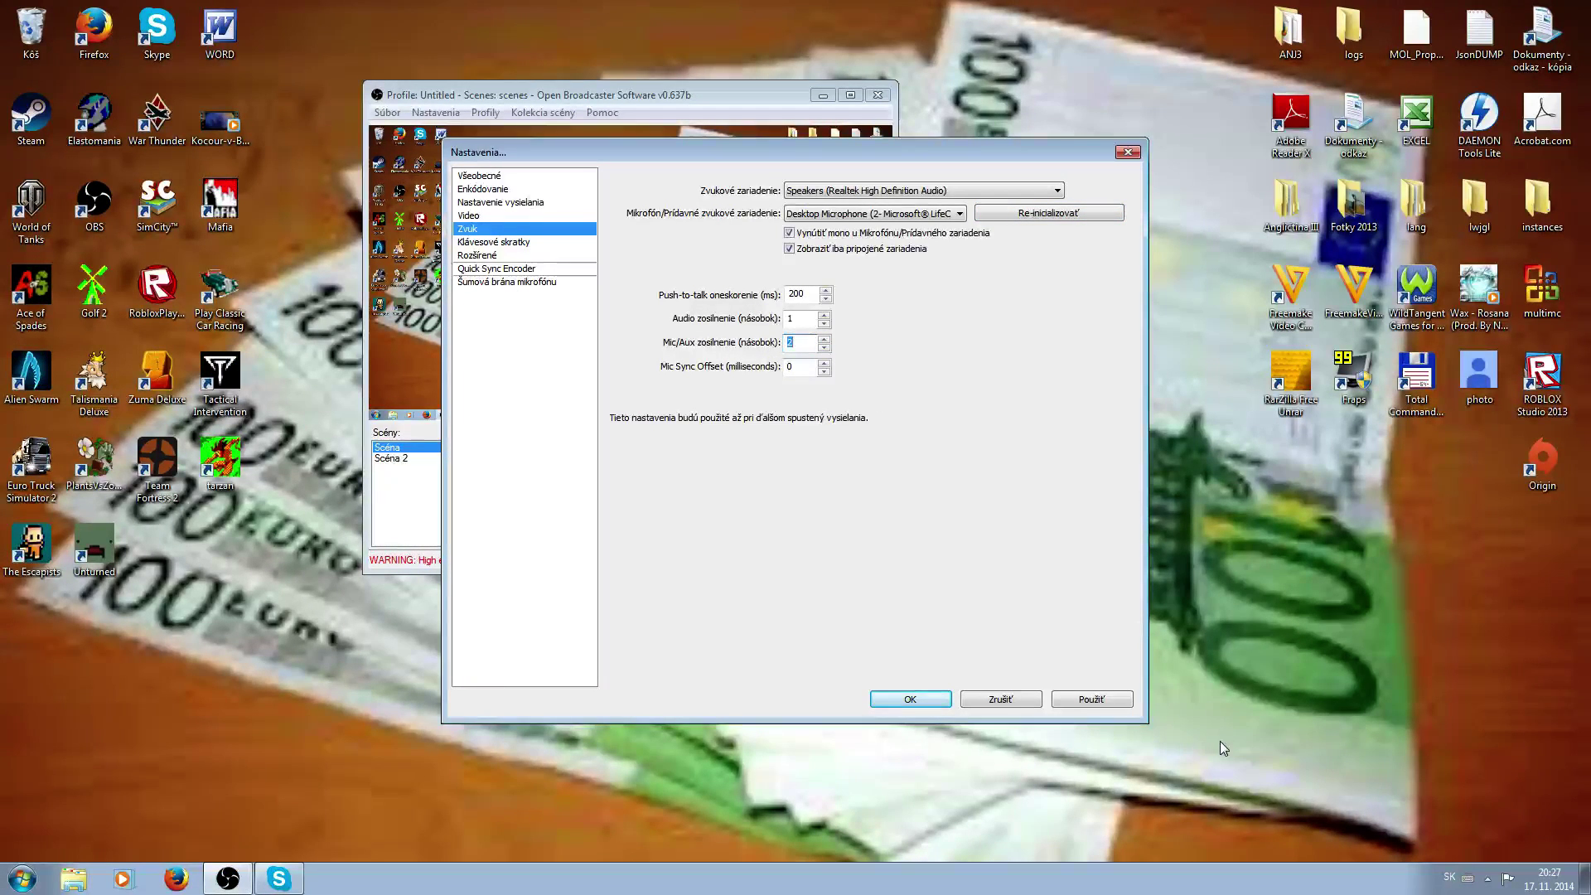
click(1102, 705)
Examine the hotkey, advanced, Quick Sync Encoder and microphone noise gate settings without saving advanced changes, and close the settings.
click(461, 242)
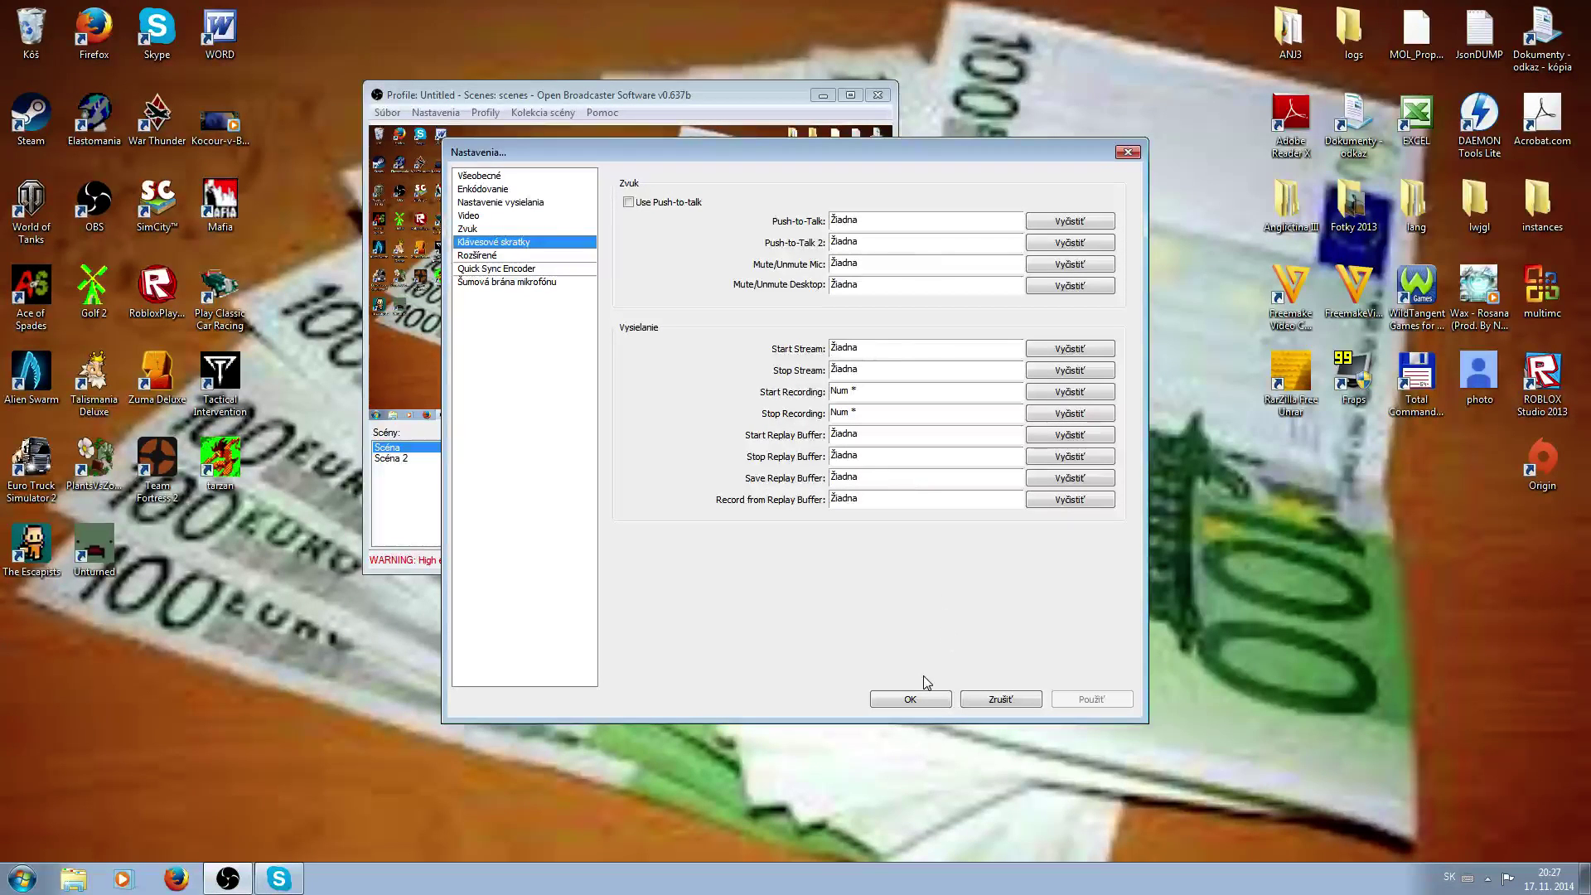
click(500, 257)
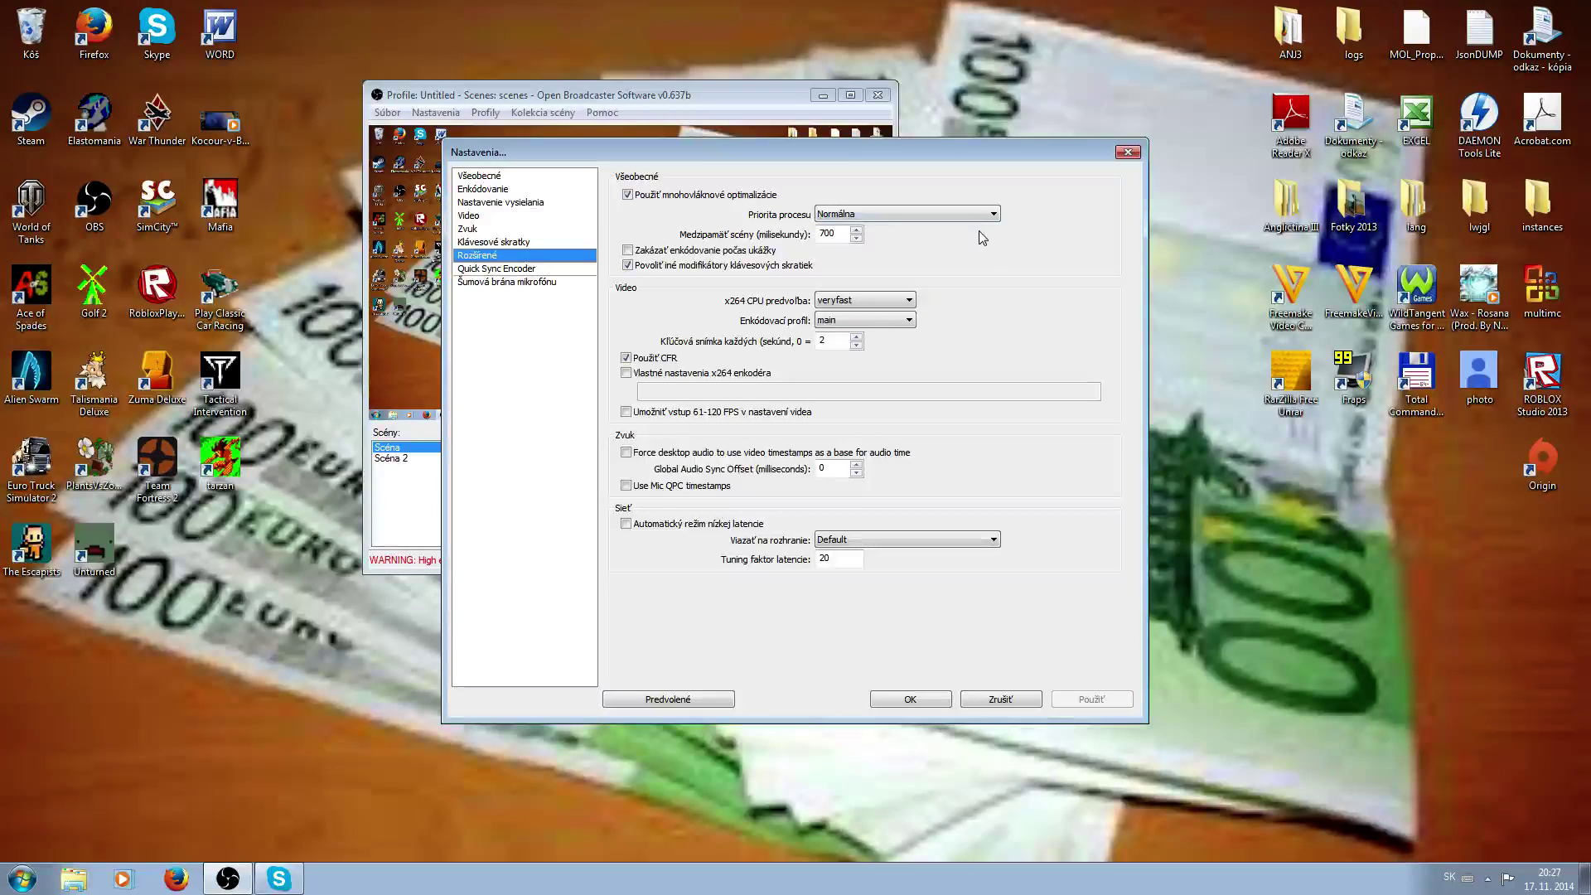
click(860, 321)
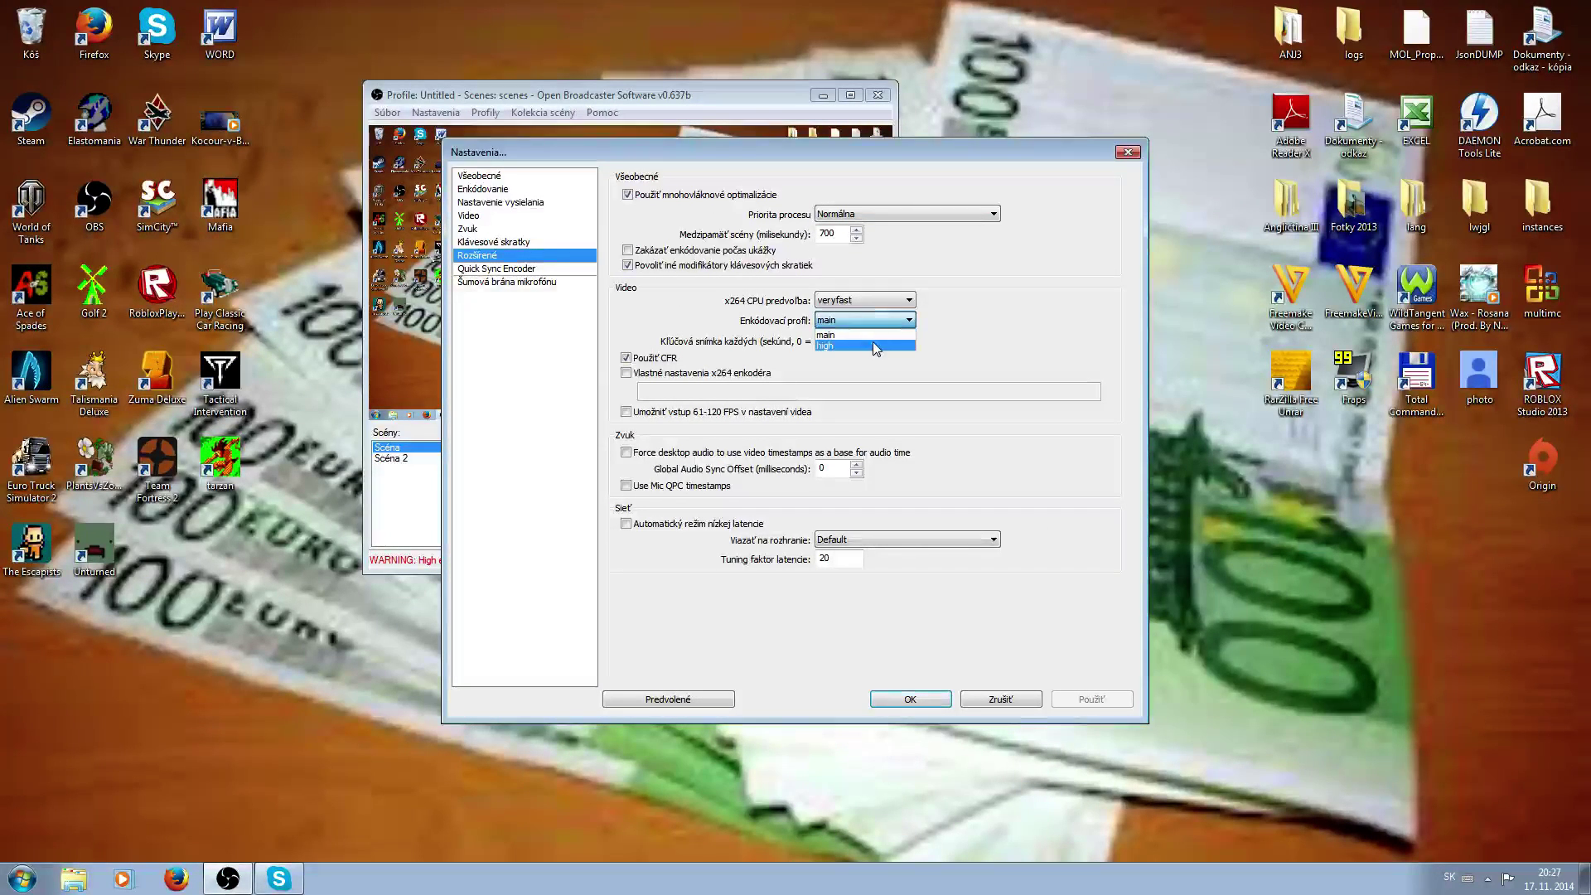
click(866, 332)
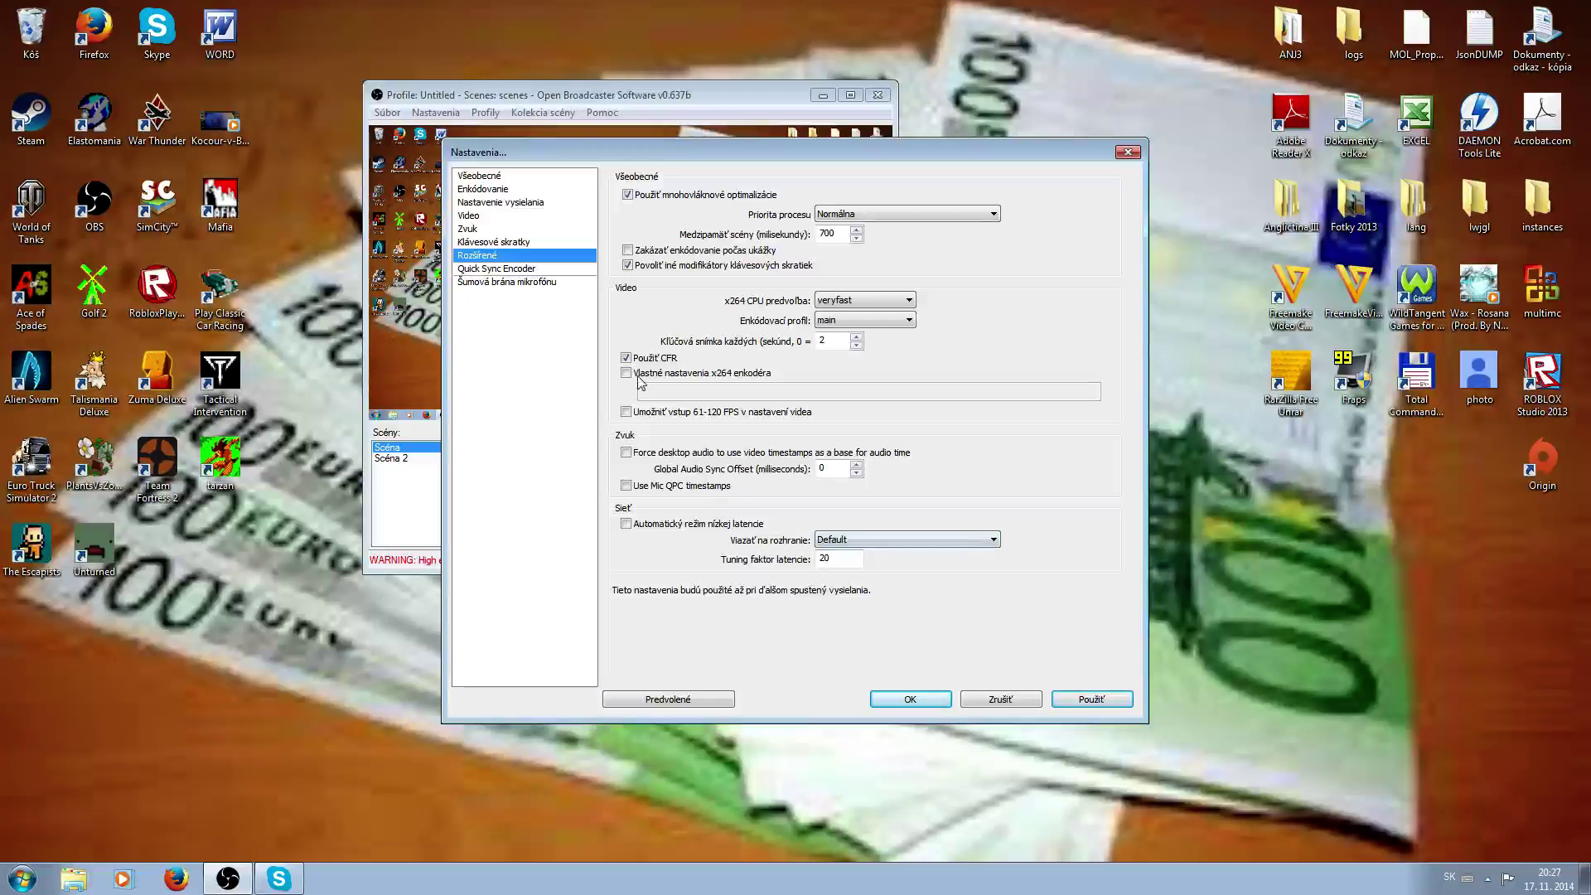
click(476, 269)
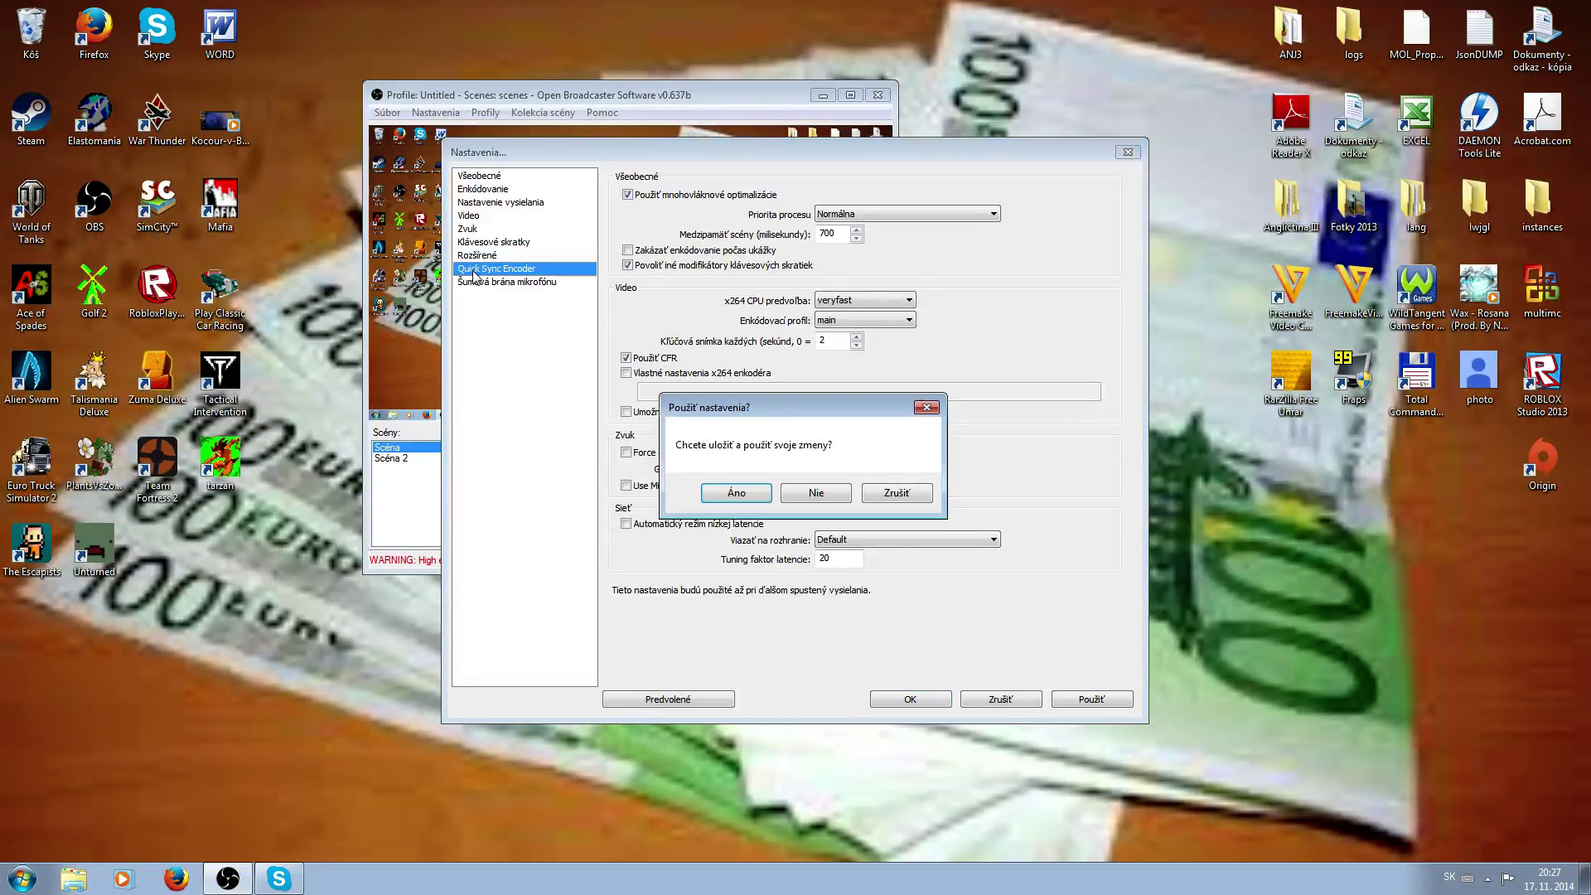
click(815, 493)
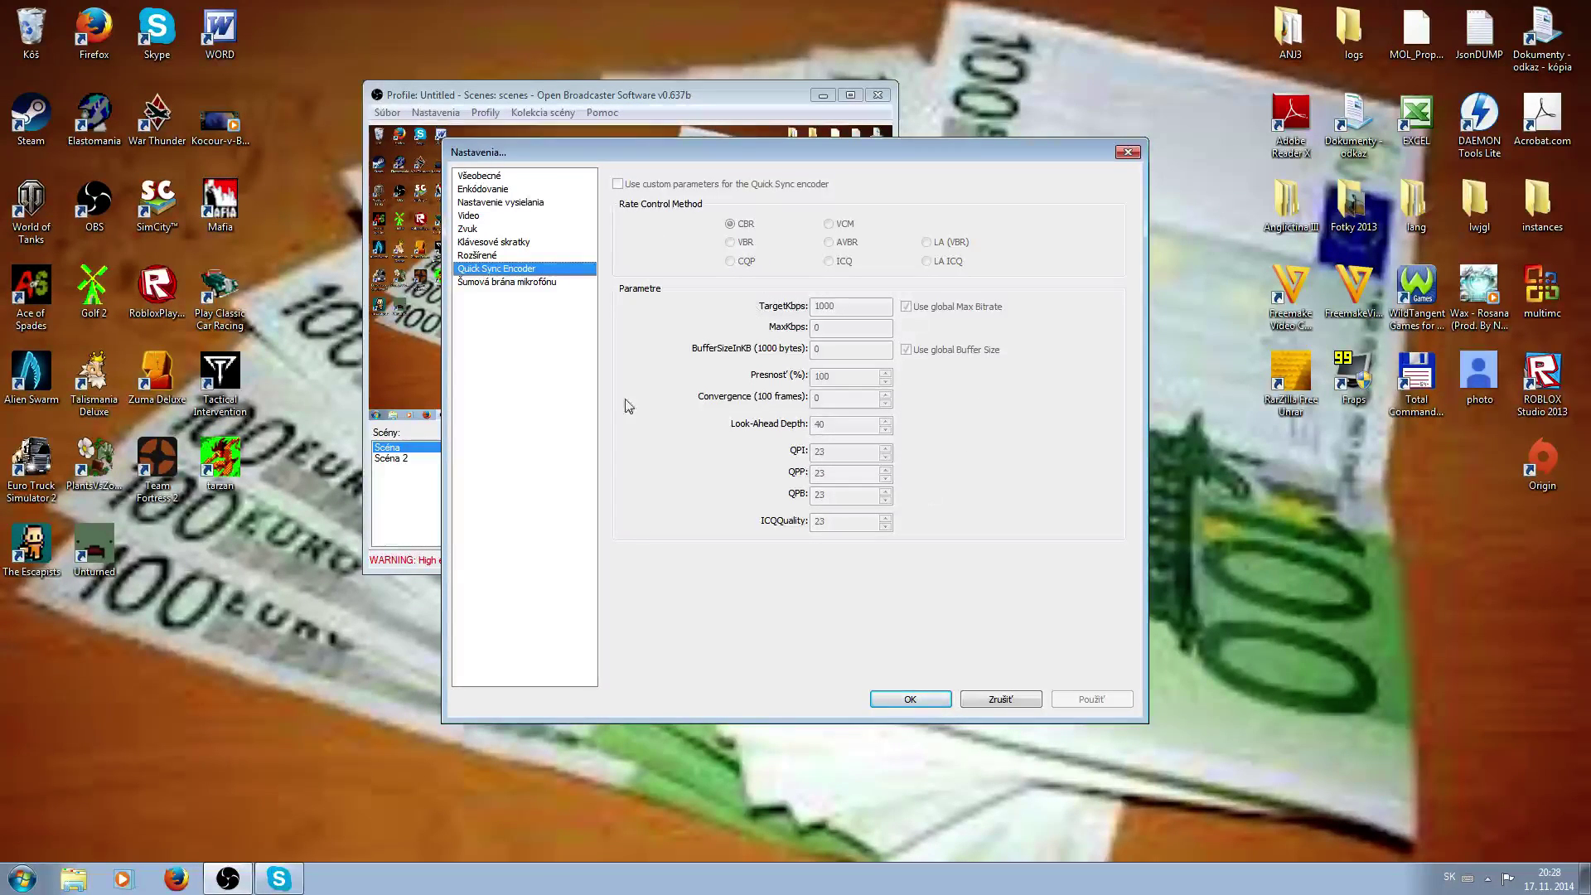
click(527, 282)
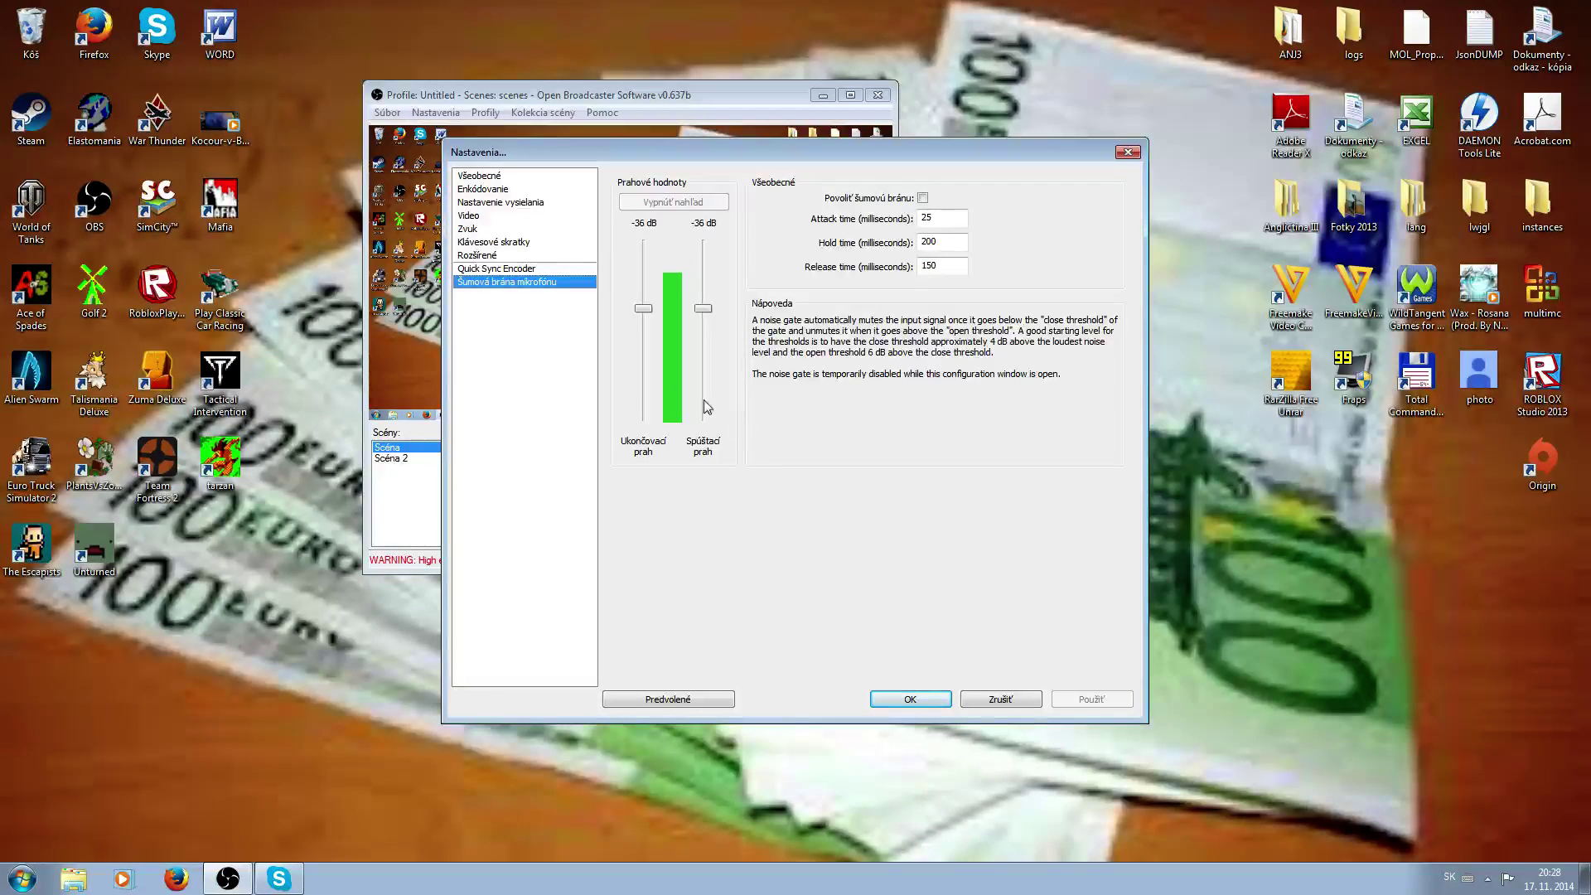
click(908, 699)
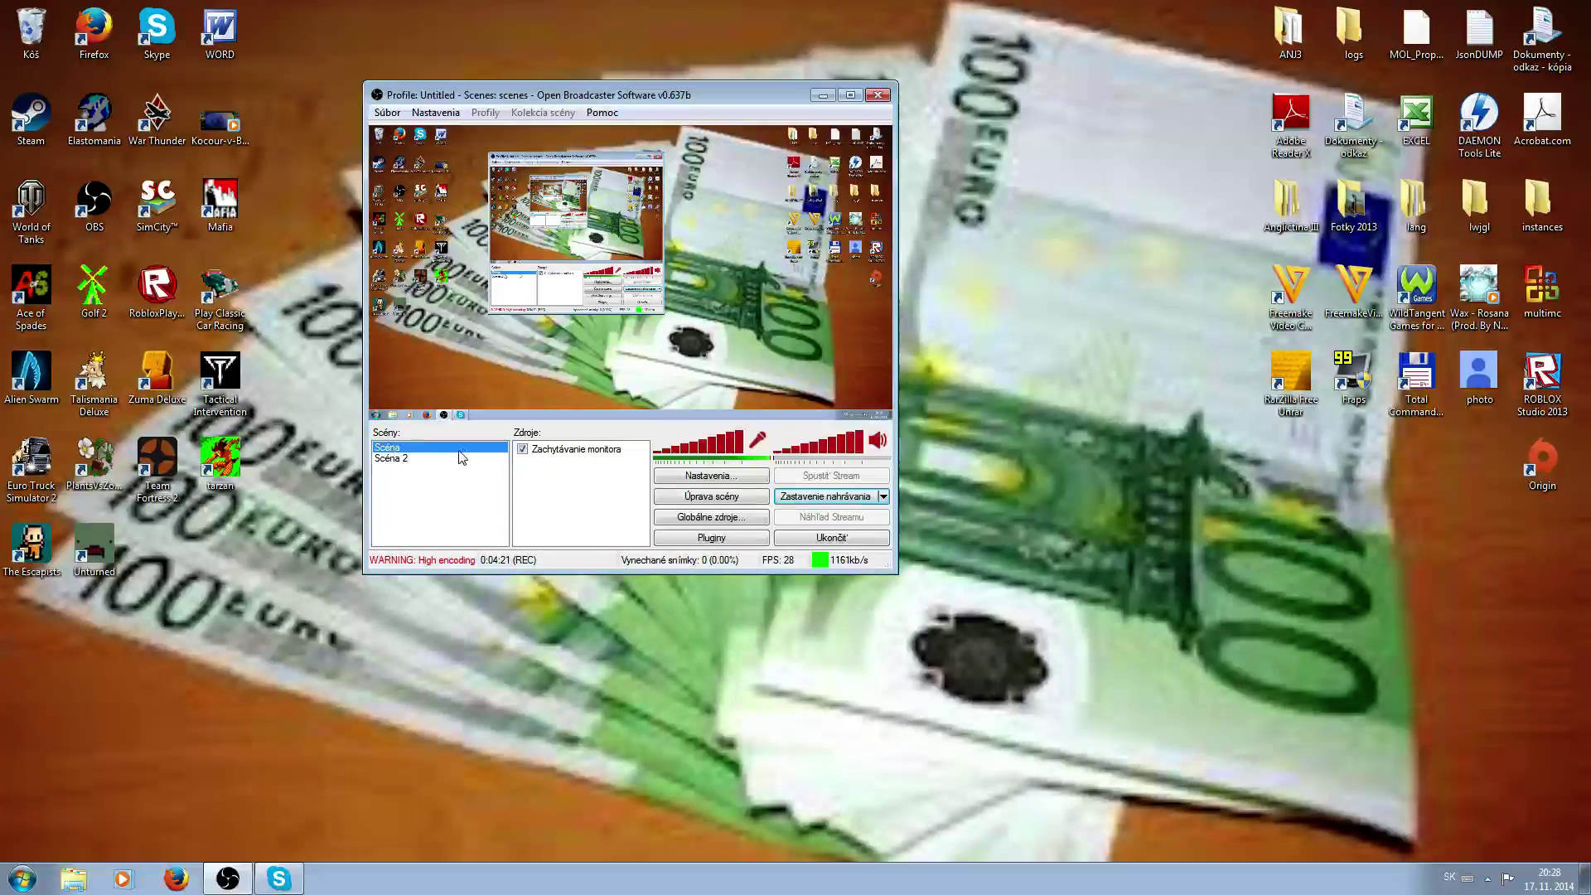
right_click(399, 489)
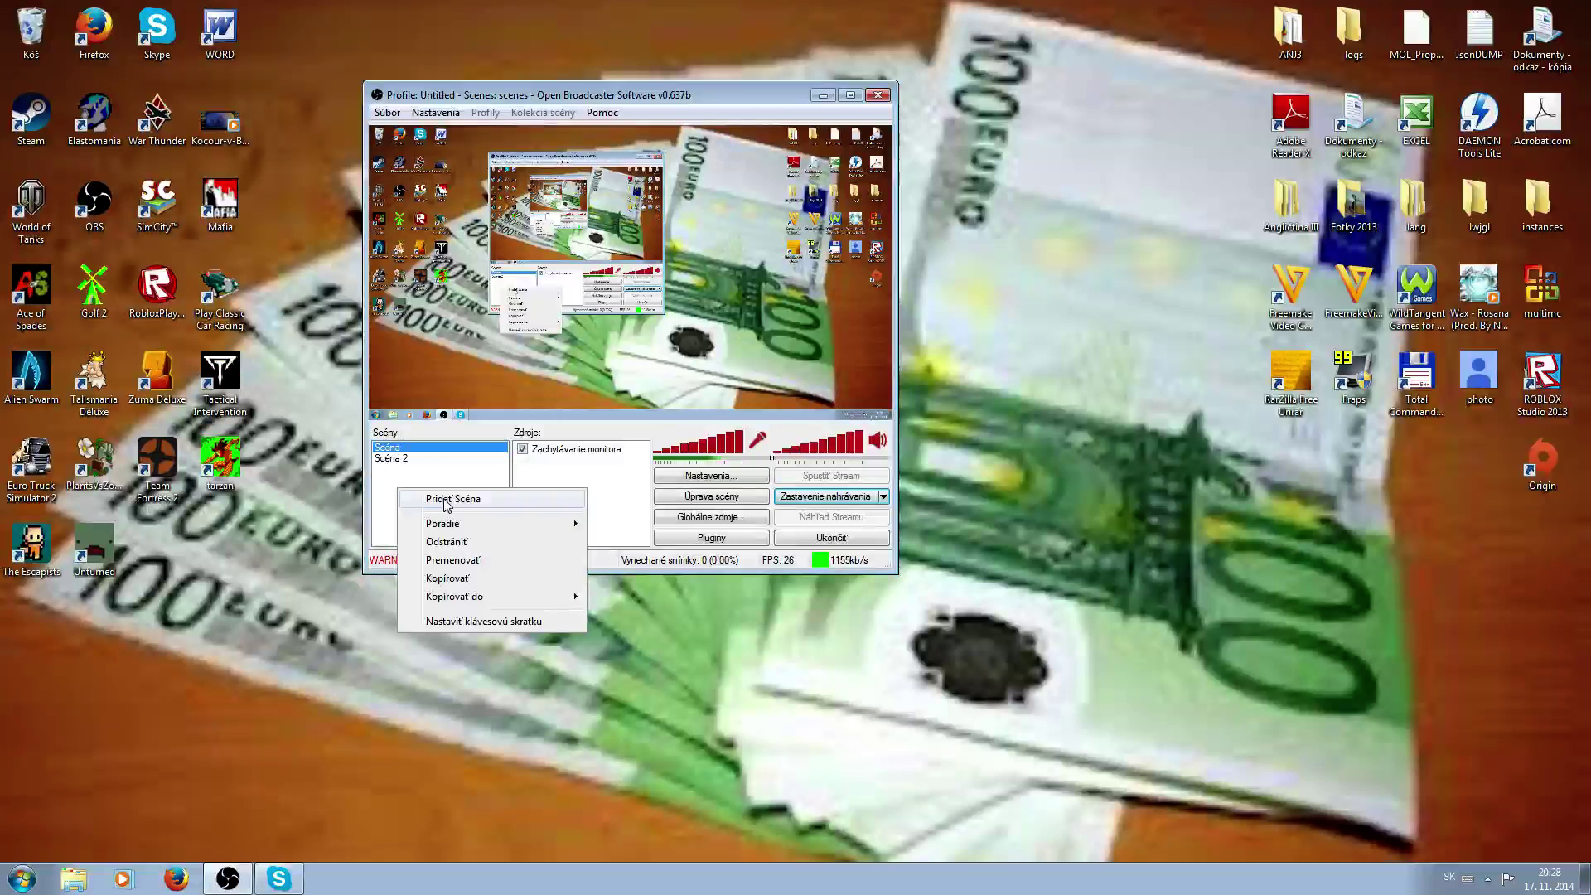
click(445, 499)
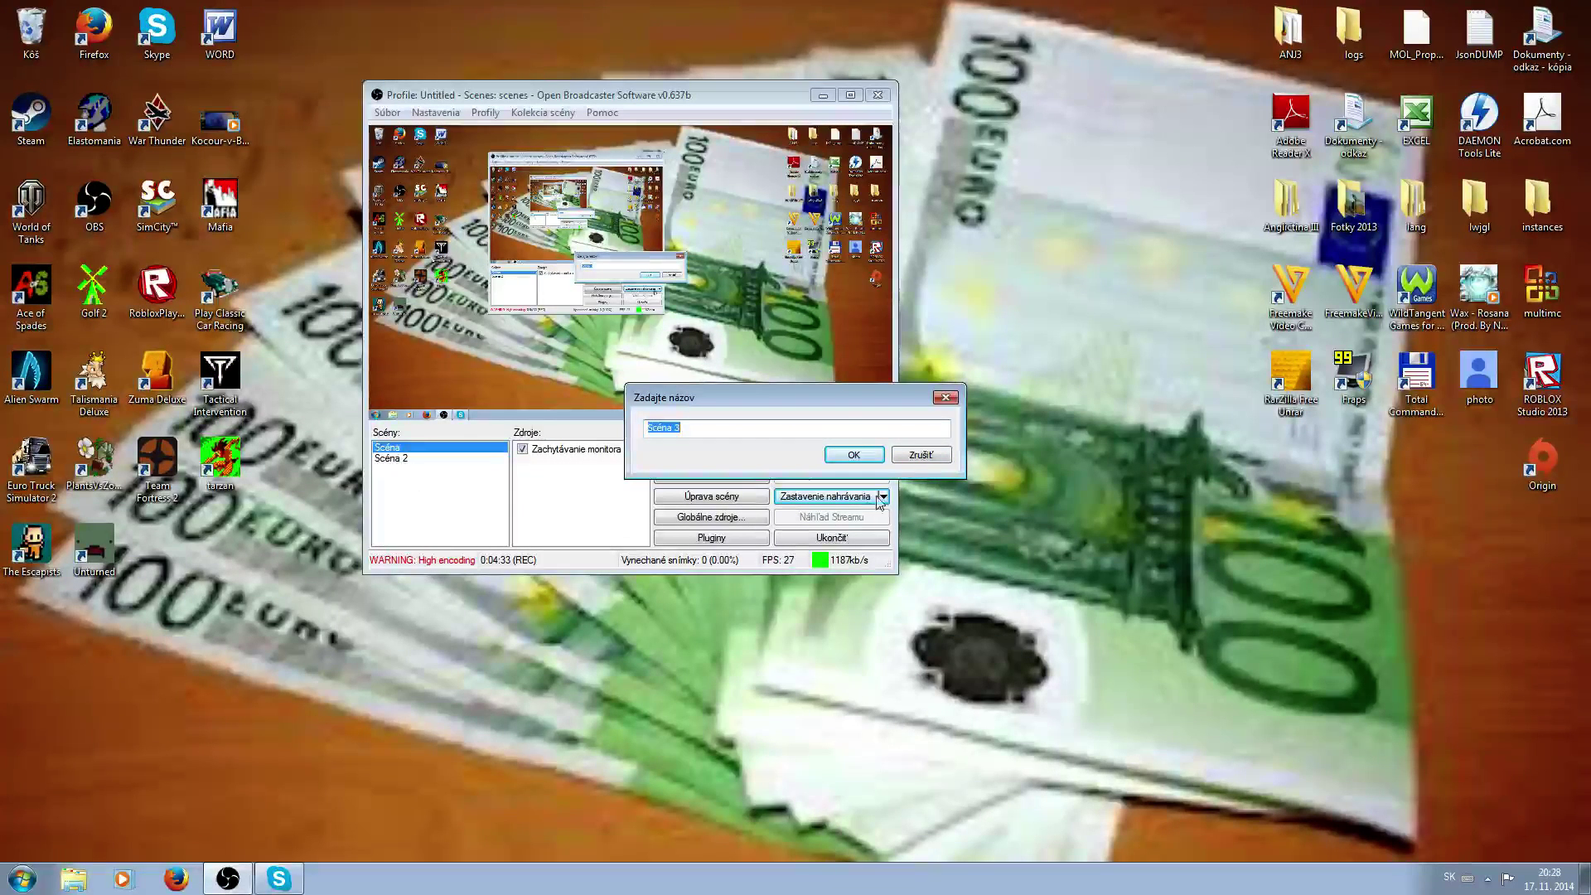
click(920, 455)
Select Scéna 2 and look through the source types that can be added to it, without adding one.
click(410, 459)
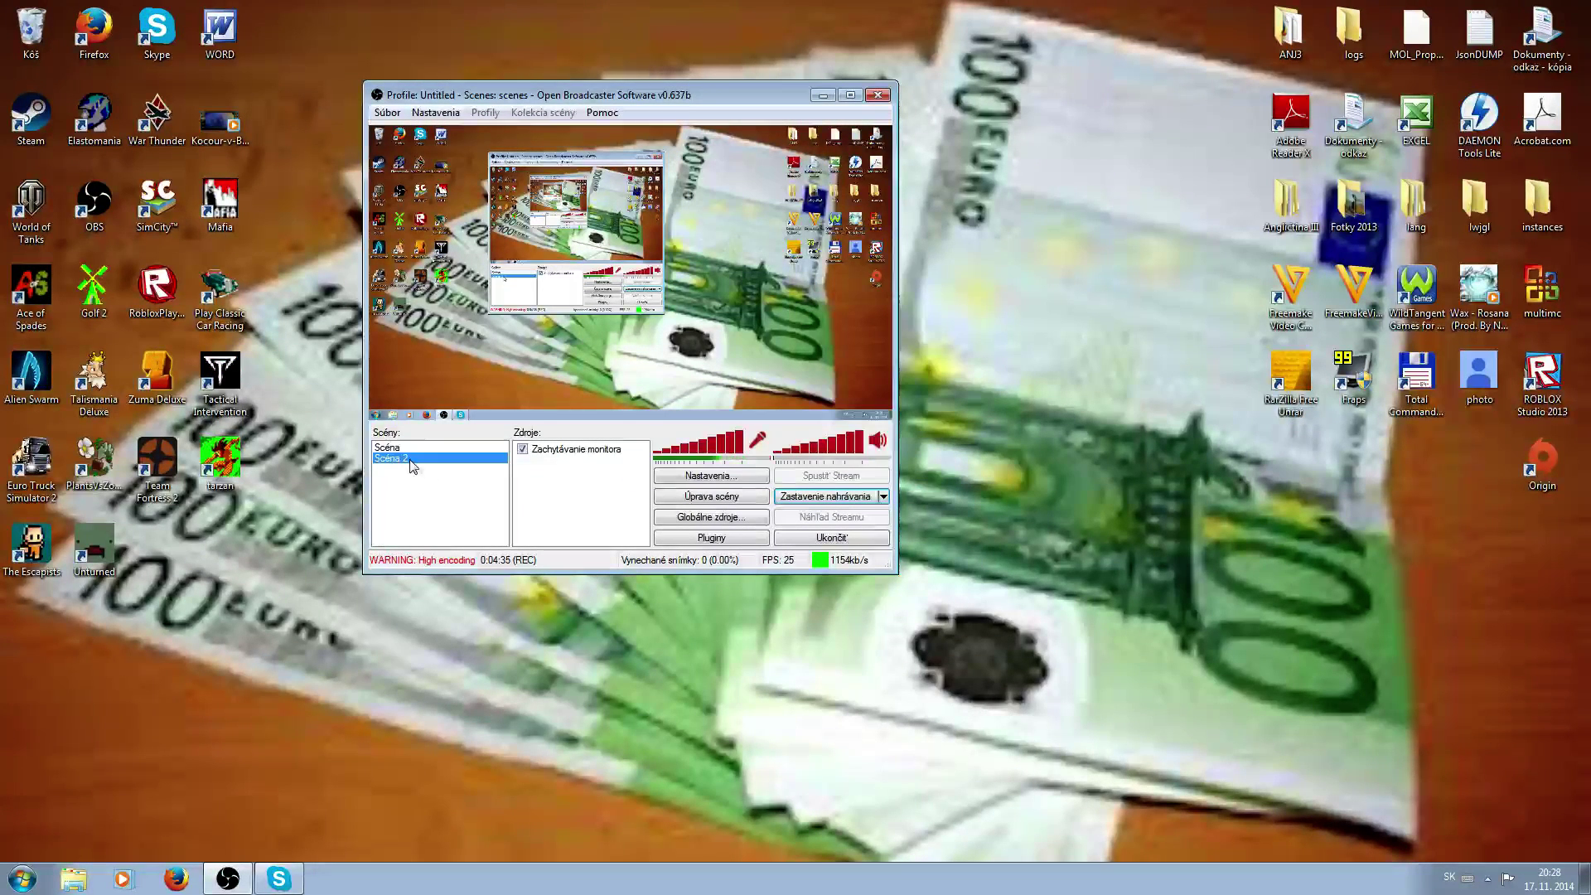
right_click(550, 479)
mouse_move(613, 491)
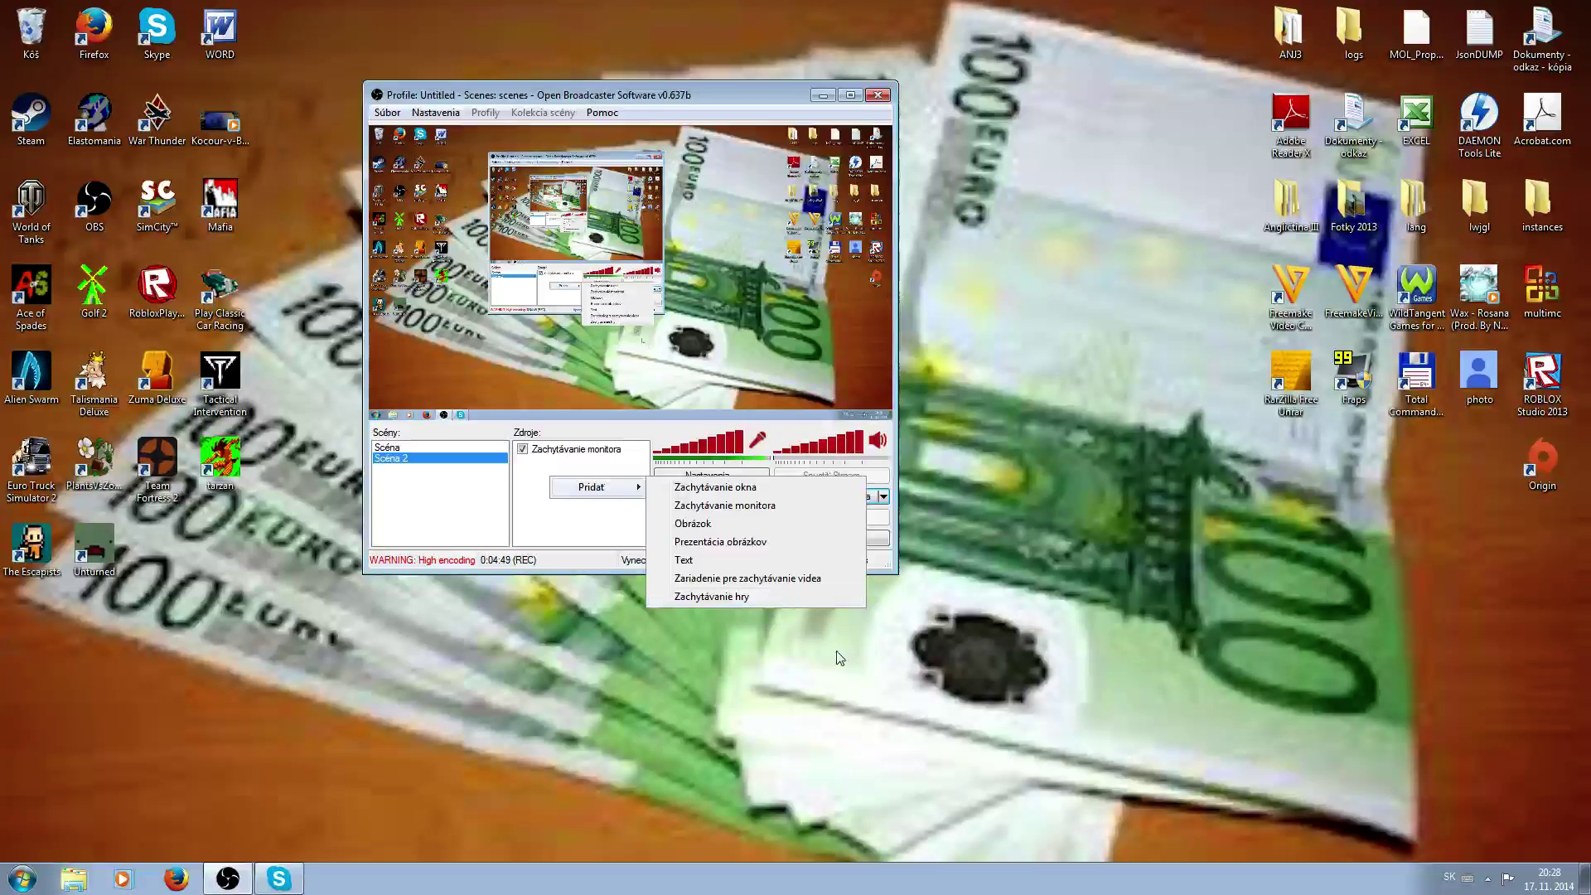
click(713, 683)
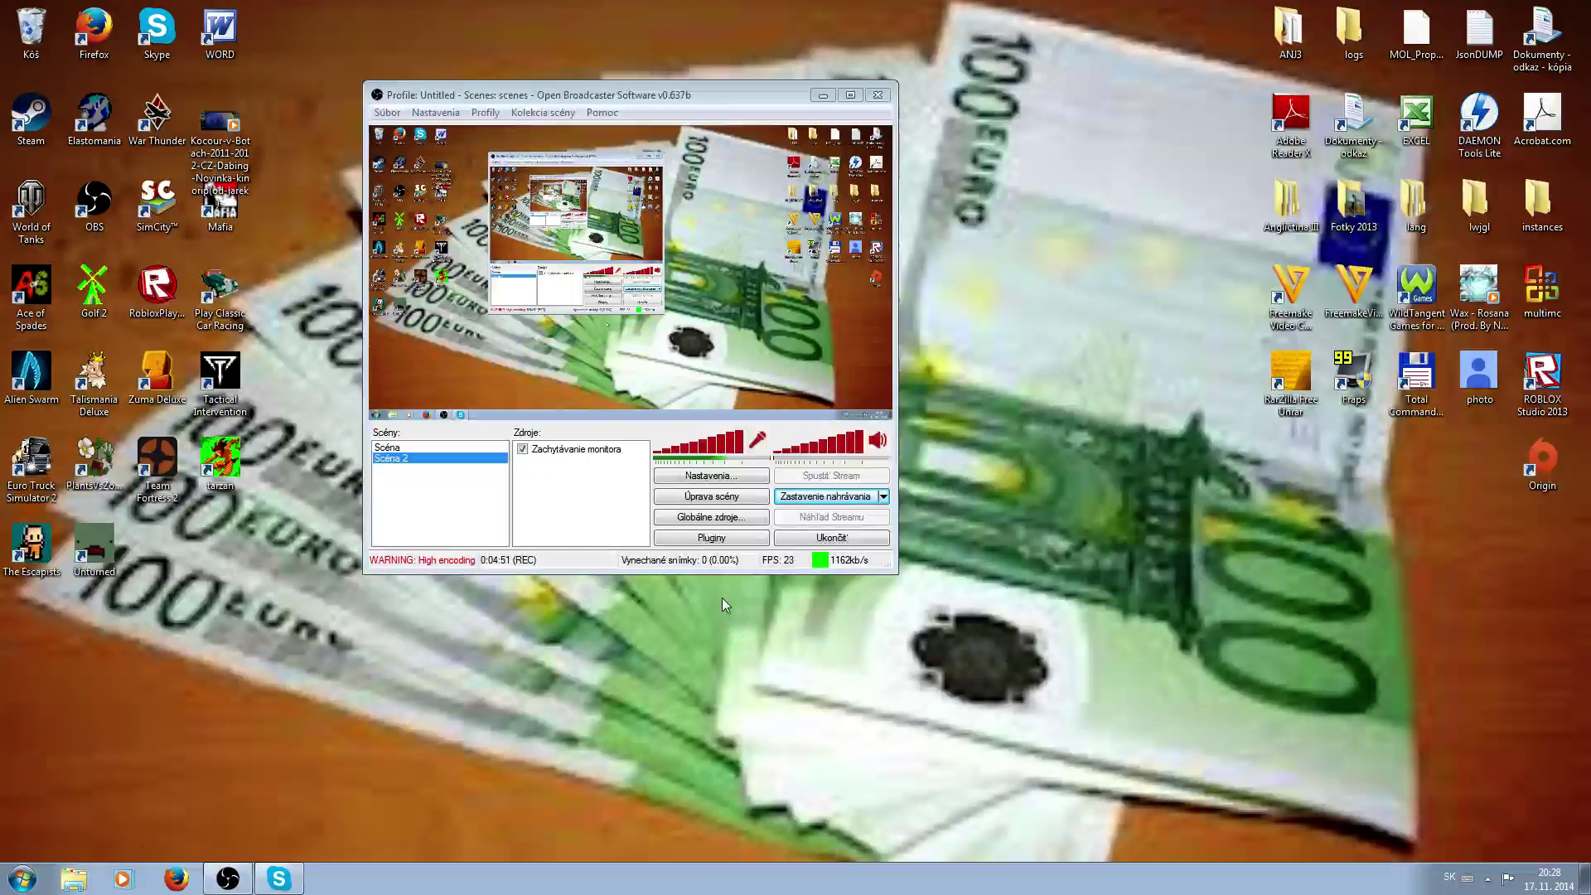